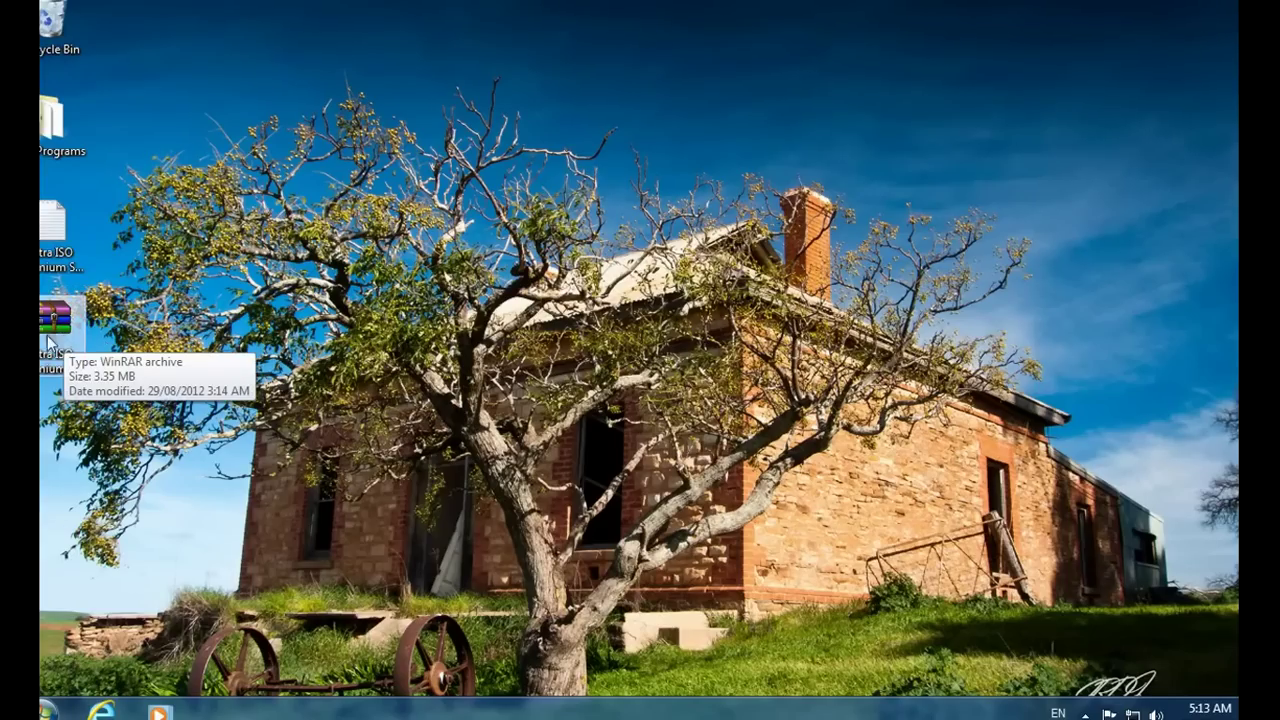
Open Ultra ISO Premium.rar in WinRAR and run uiso9_pe.exe from it
double_click(56, 338)
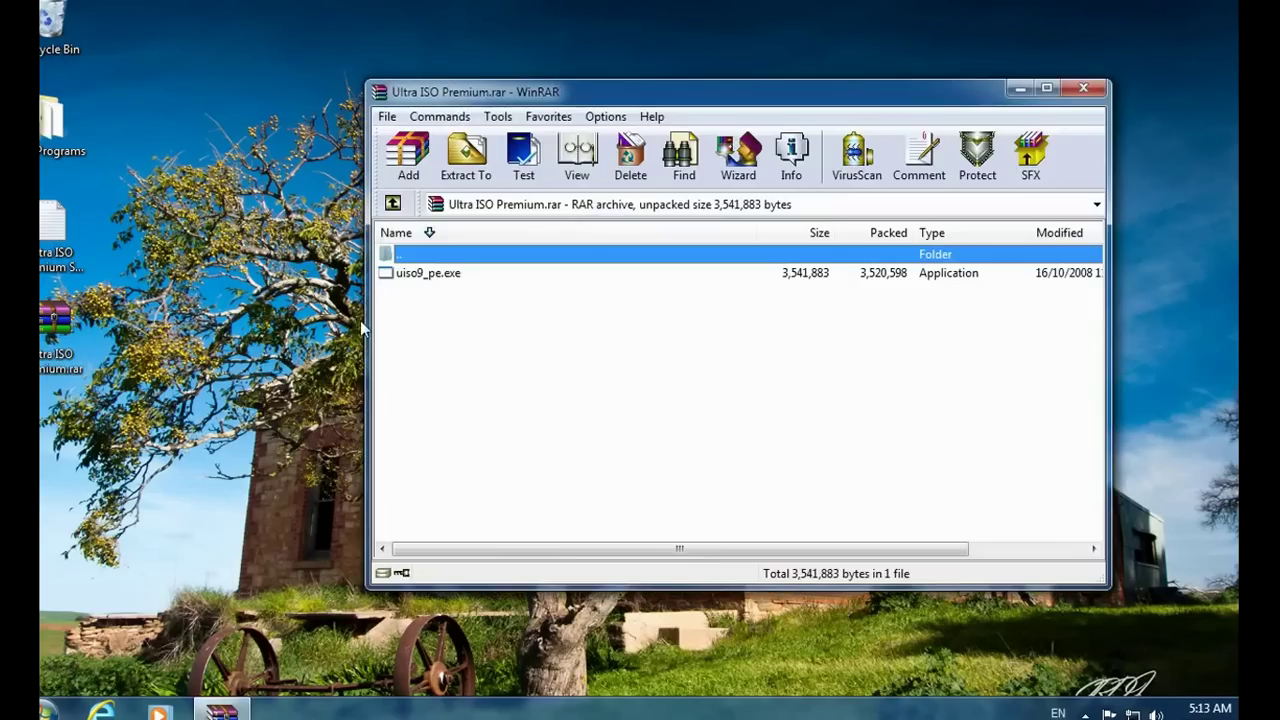
double_click(444, 277)
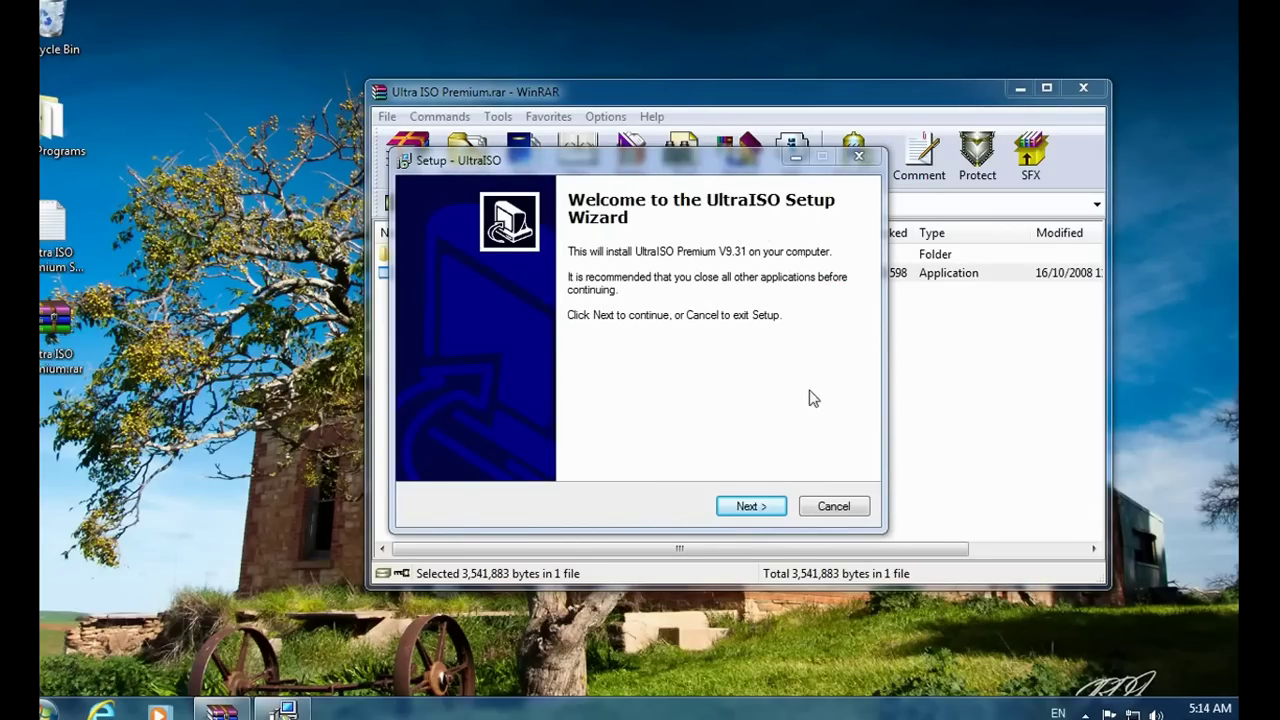
Accept the UltraISO licence agreement in the setup wizard
click(745, 506)
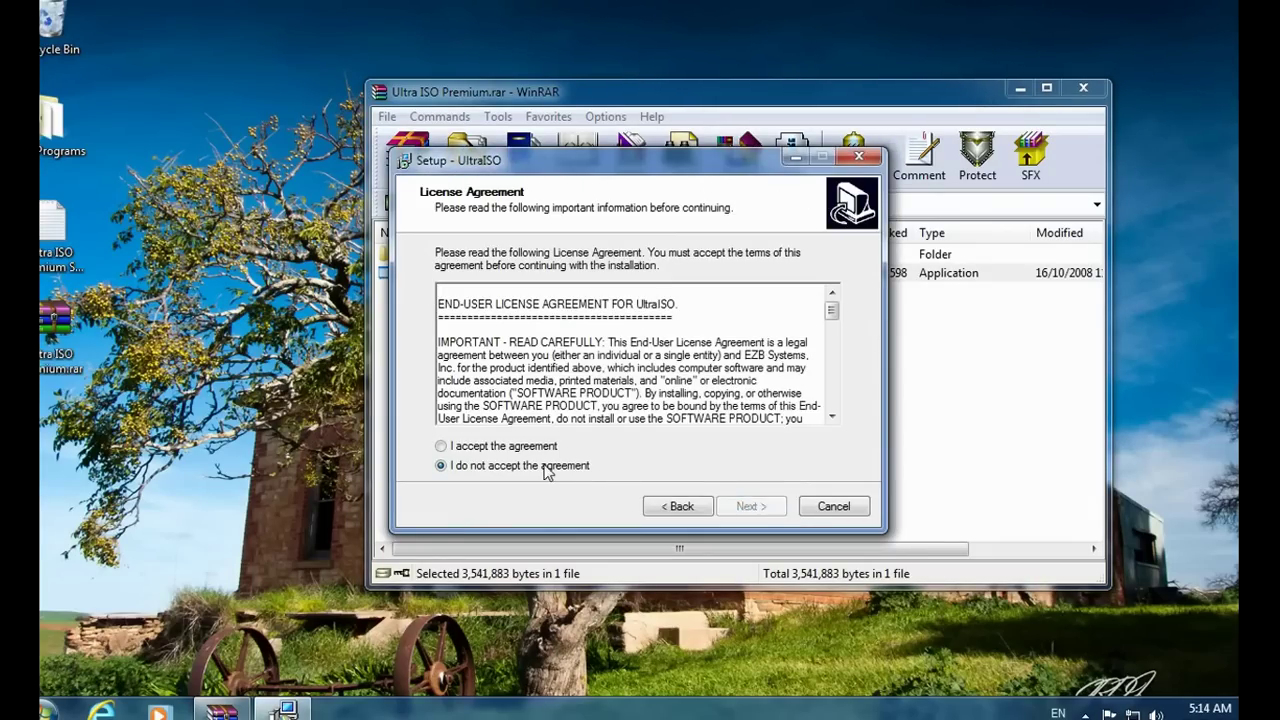
click(516, 448)
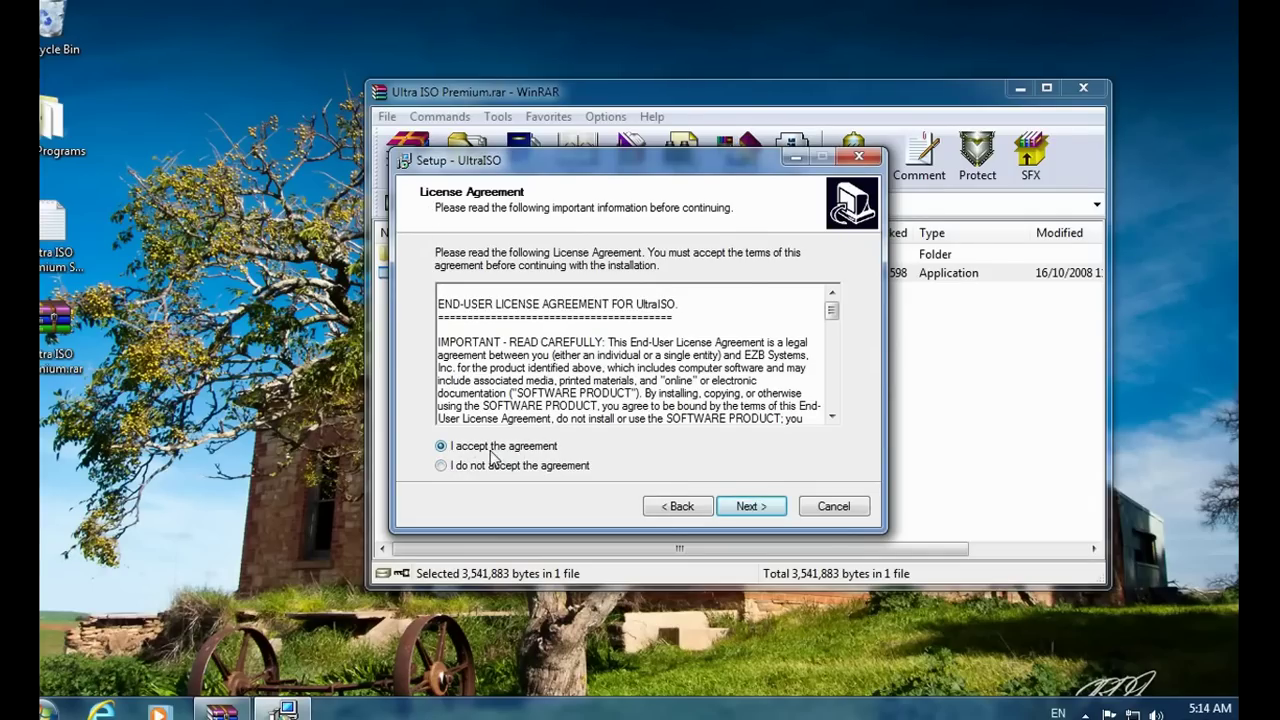
click(764, 508)
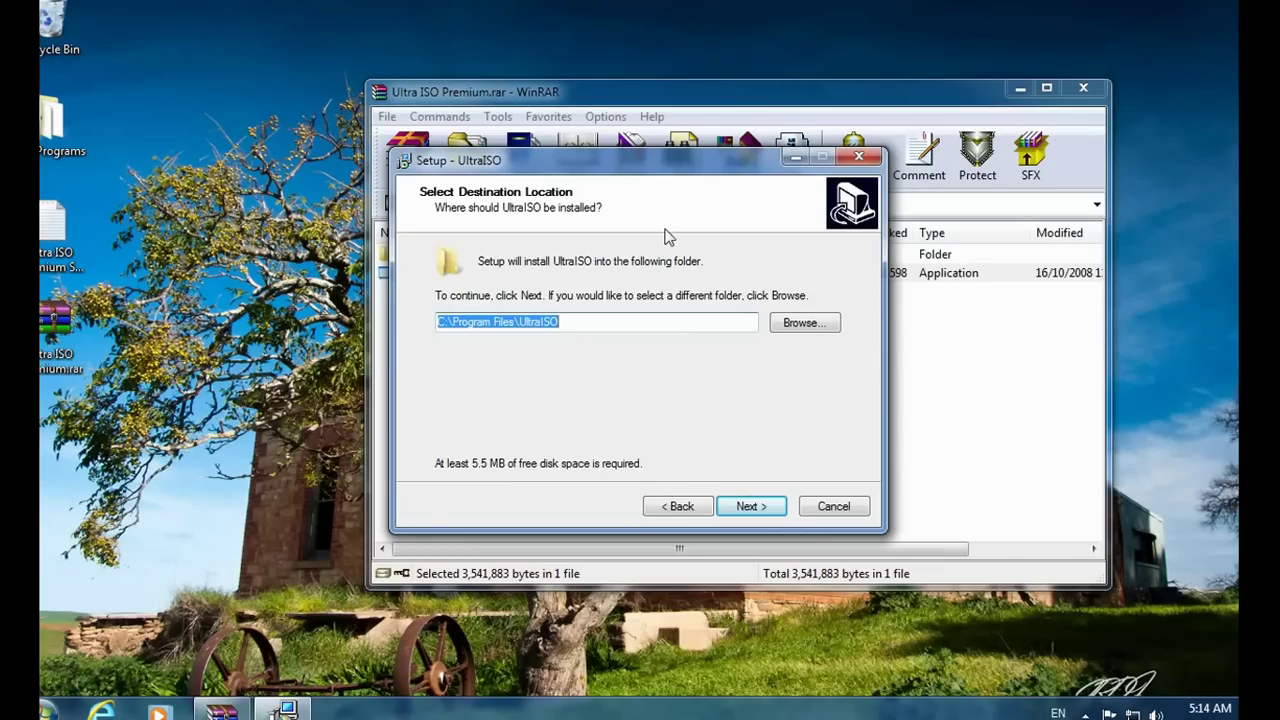
Change the install folder from C: to E:\Program Files\UltraISO and continue
click(672, 318)
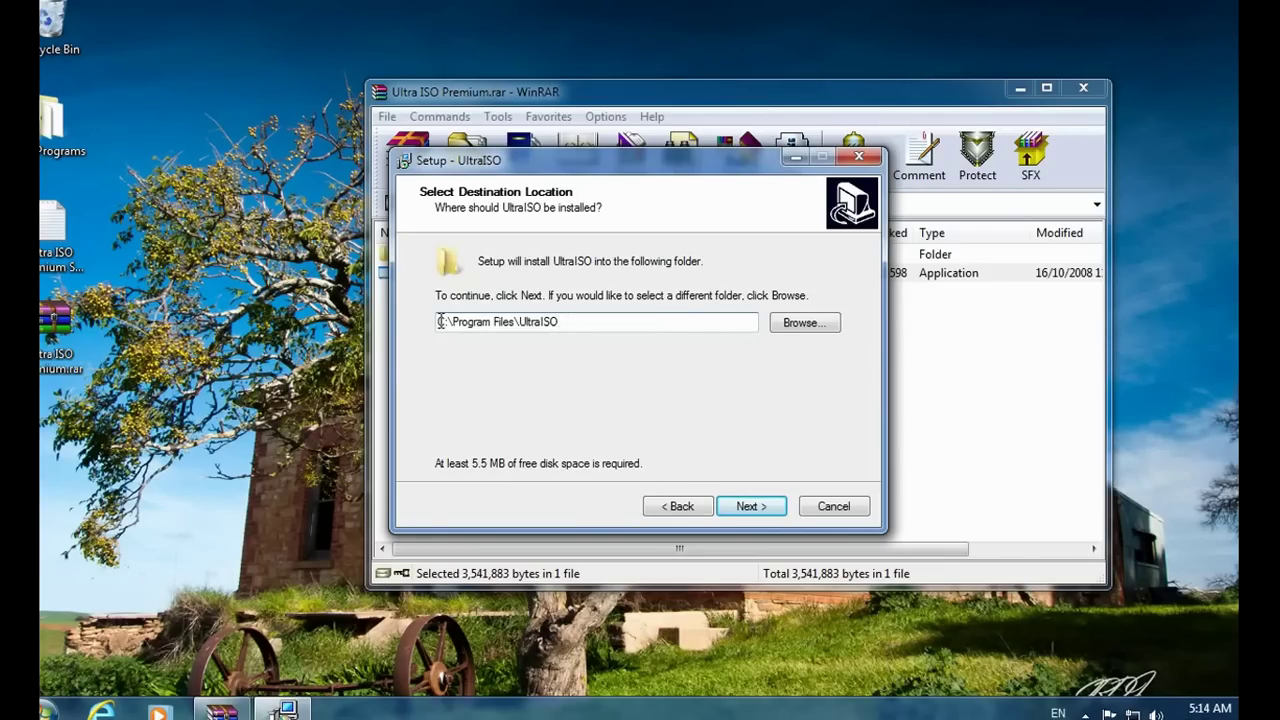
key(Delete)
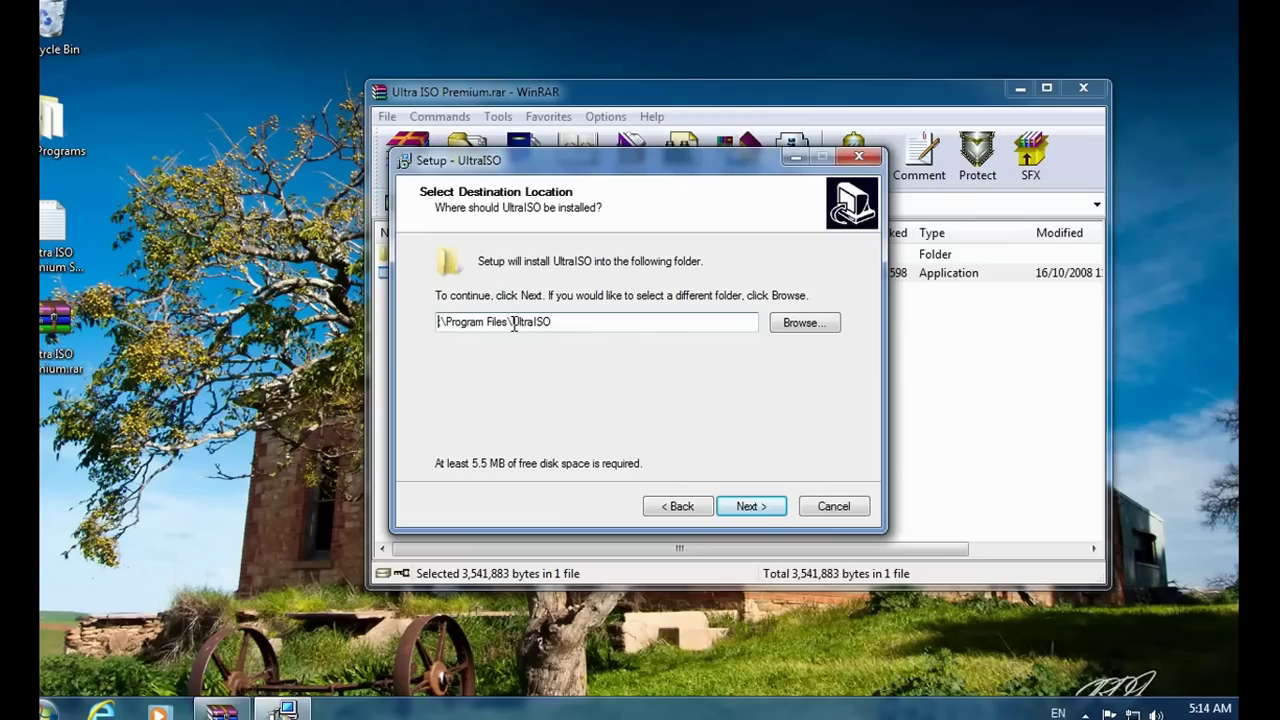
text(E)
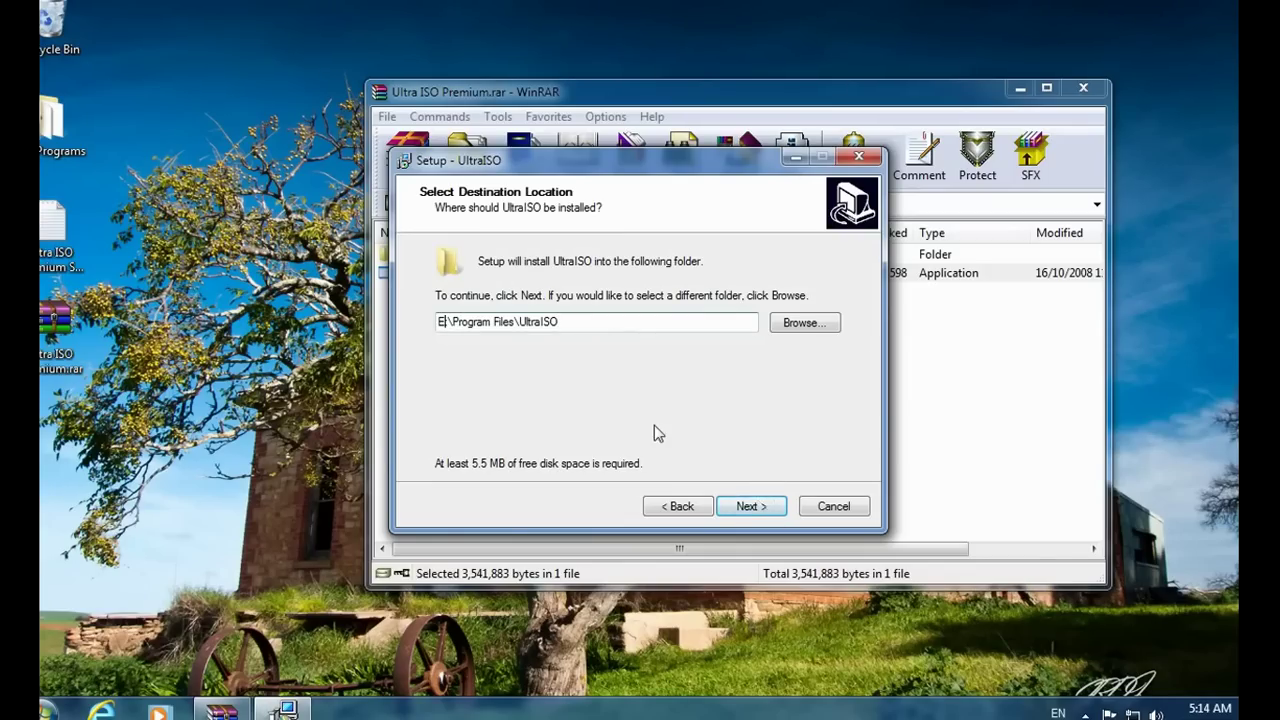
click(765, 509)
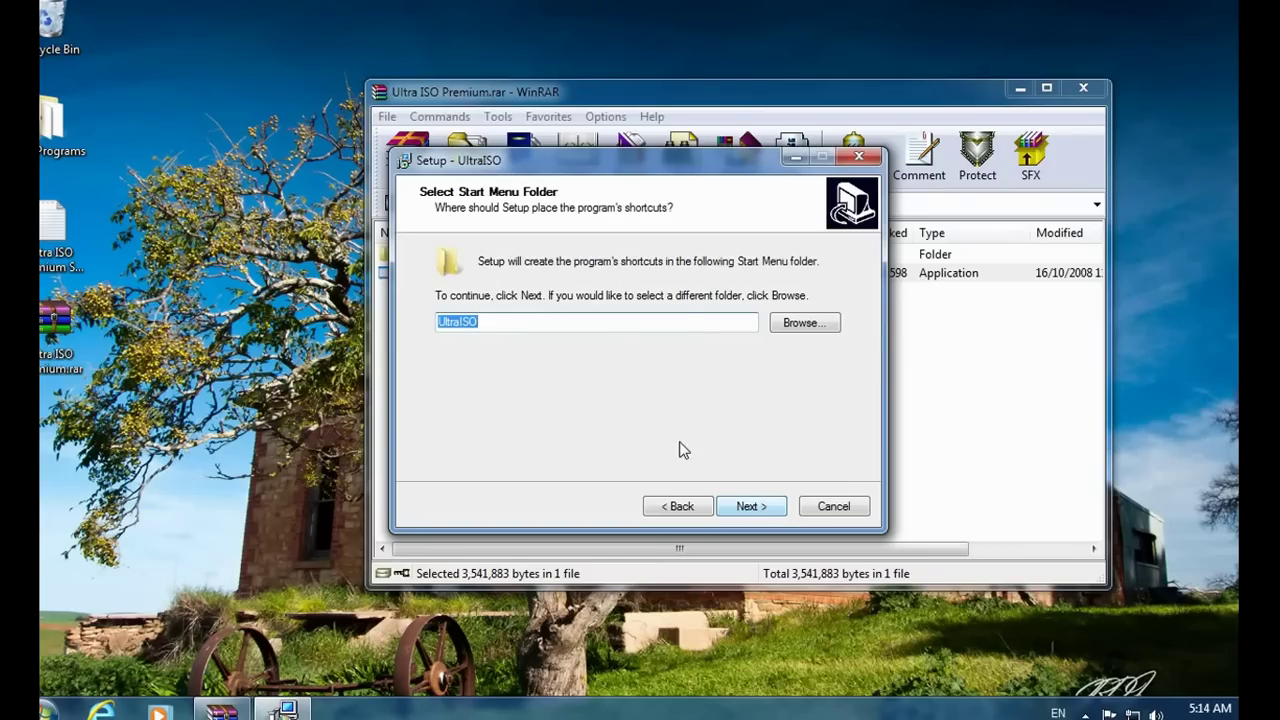
Keep the UltraISO Start Menu folder, leave 'Create a desktop icon' unchecked, and install
click(769, 510)
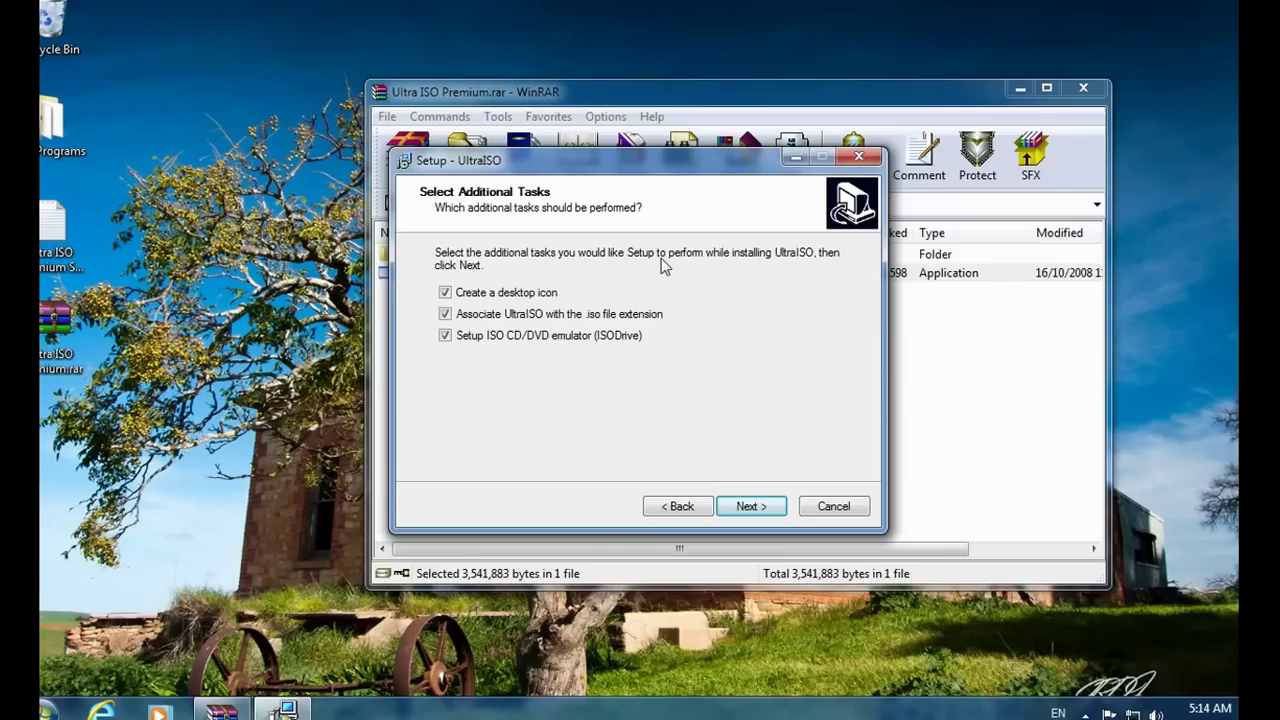
click(449, 291)
click(505, 295)
click(447, 297)
click(452, 296)
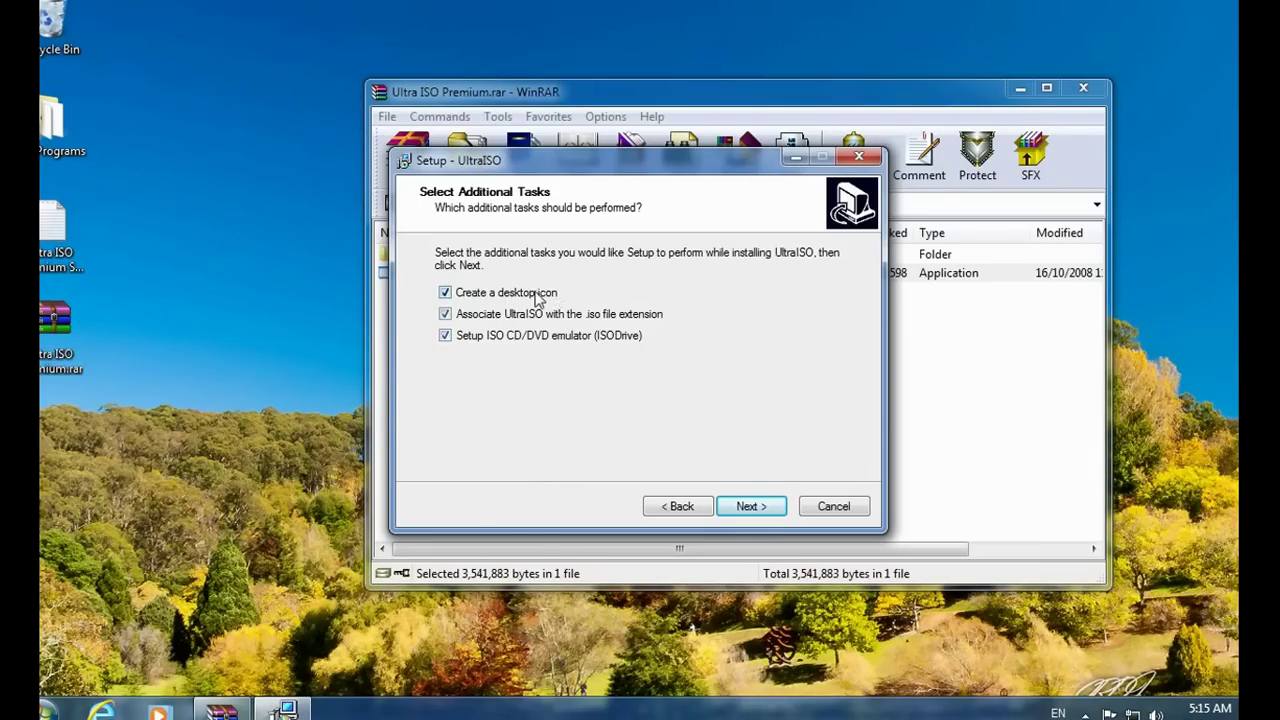
click(487, 295)
click(482, 295)
click(752, 506)
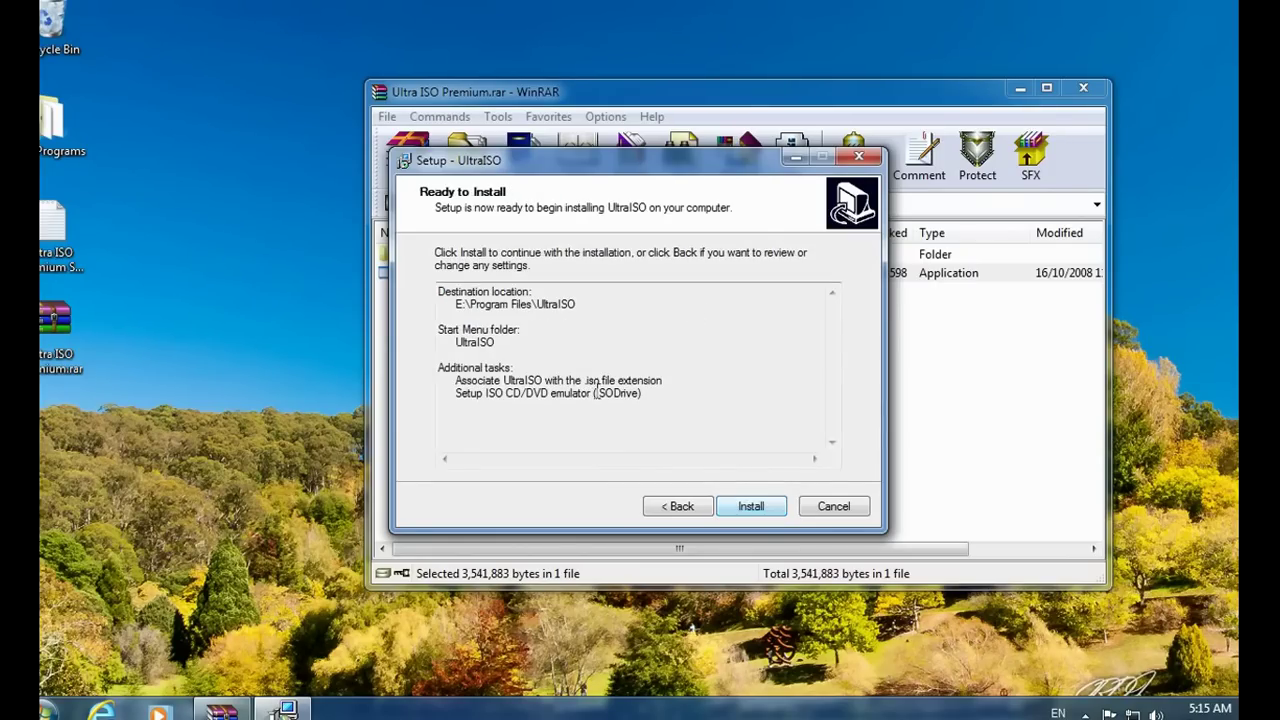
click(771, 508)
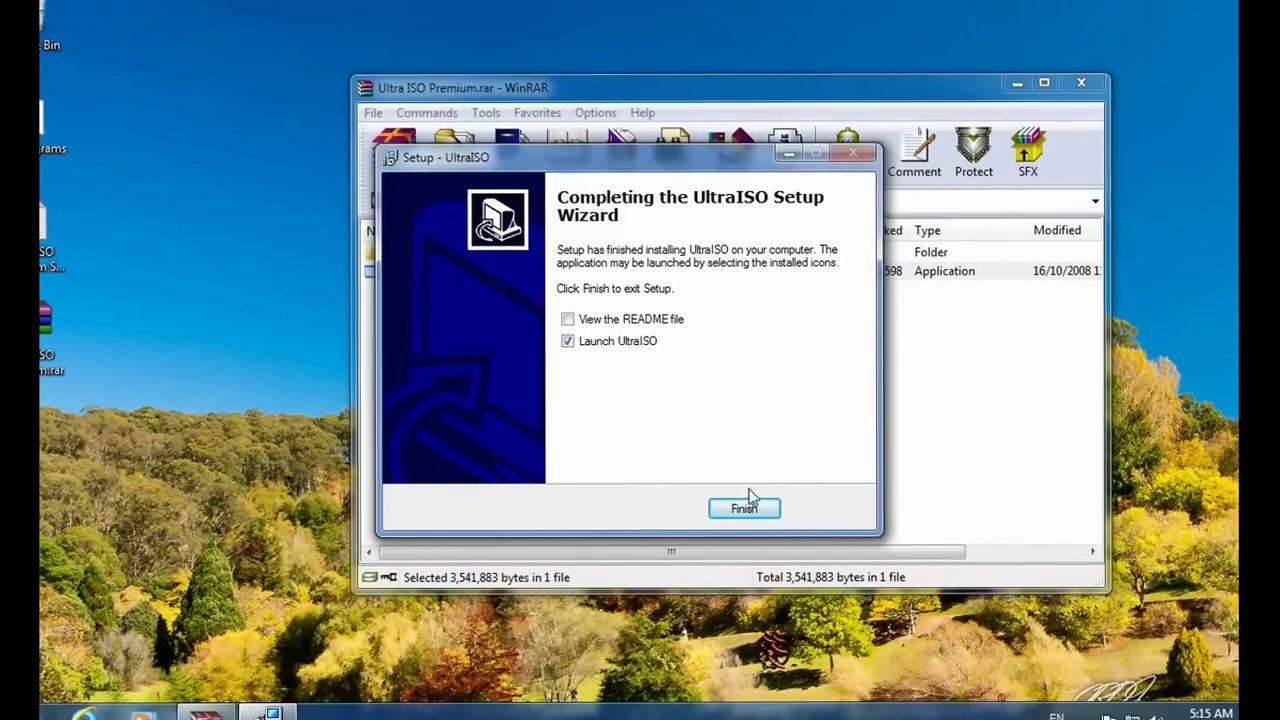
Close the WinRAR window and finish setup with Launch UltraISO ticked
click(944, 96)
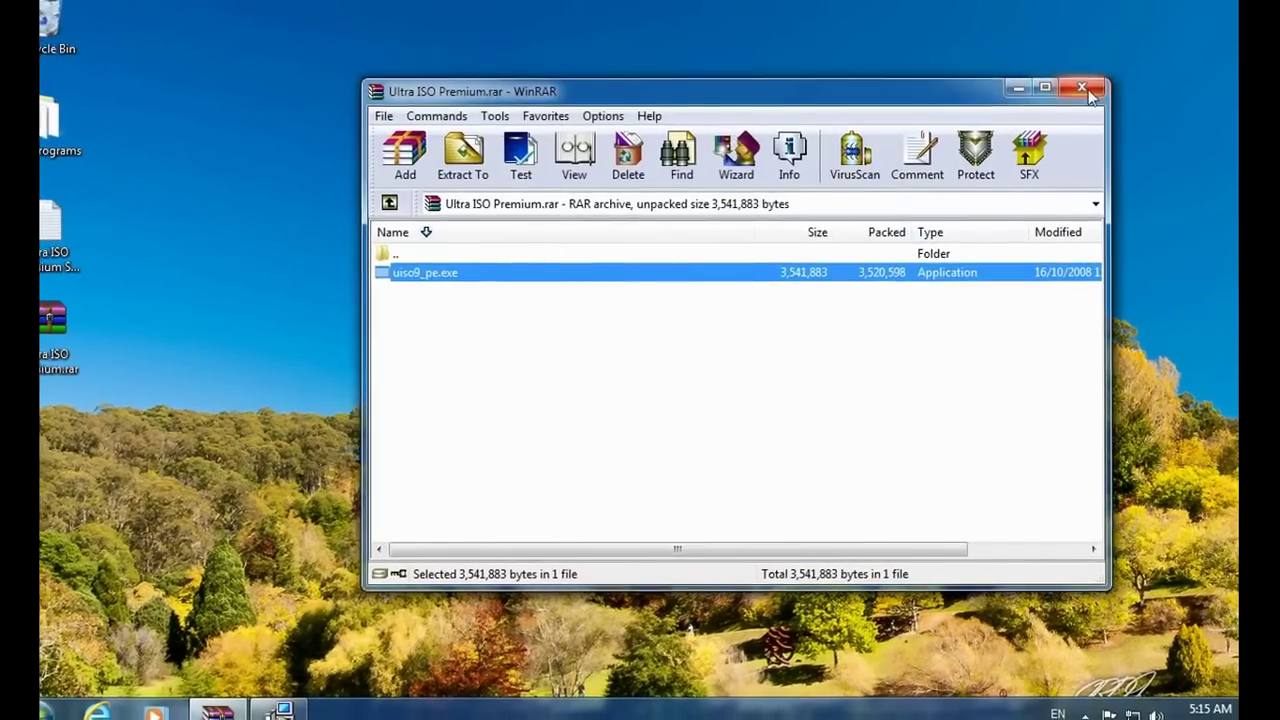
key(alt+F4)
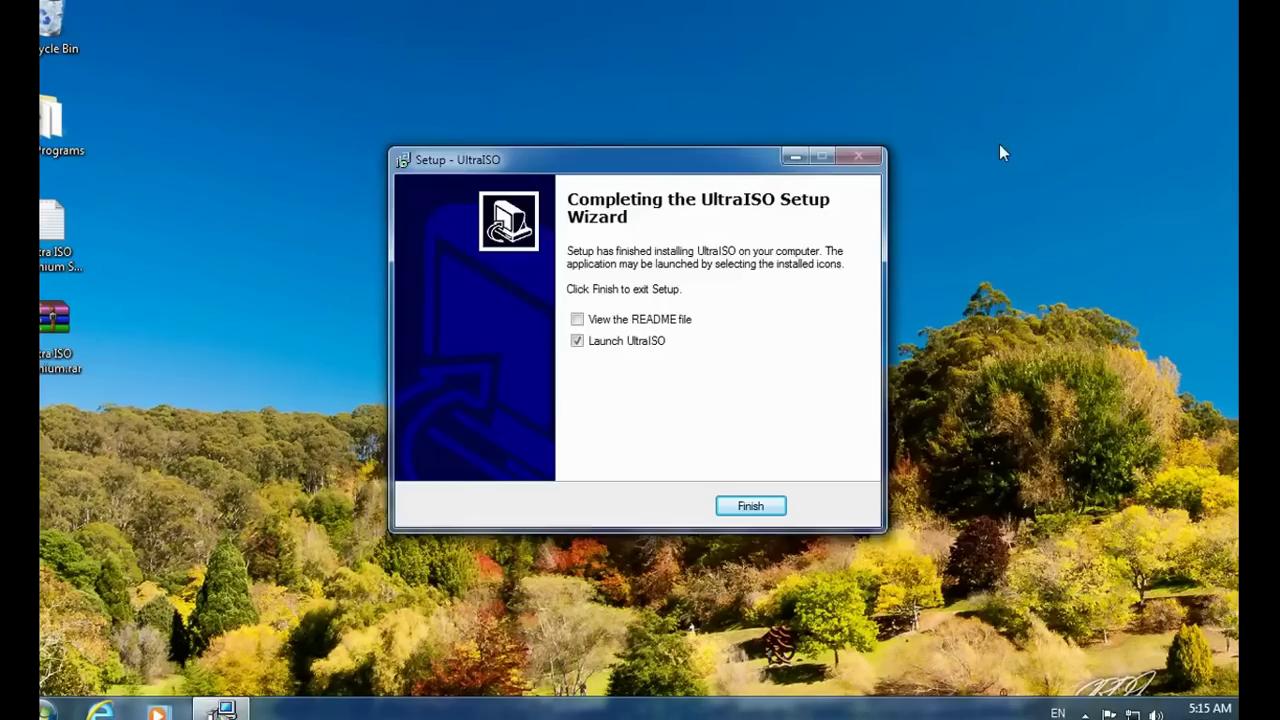
click(740, 506)
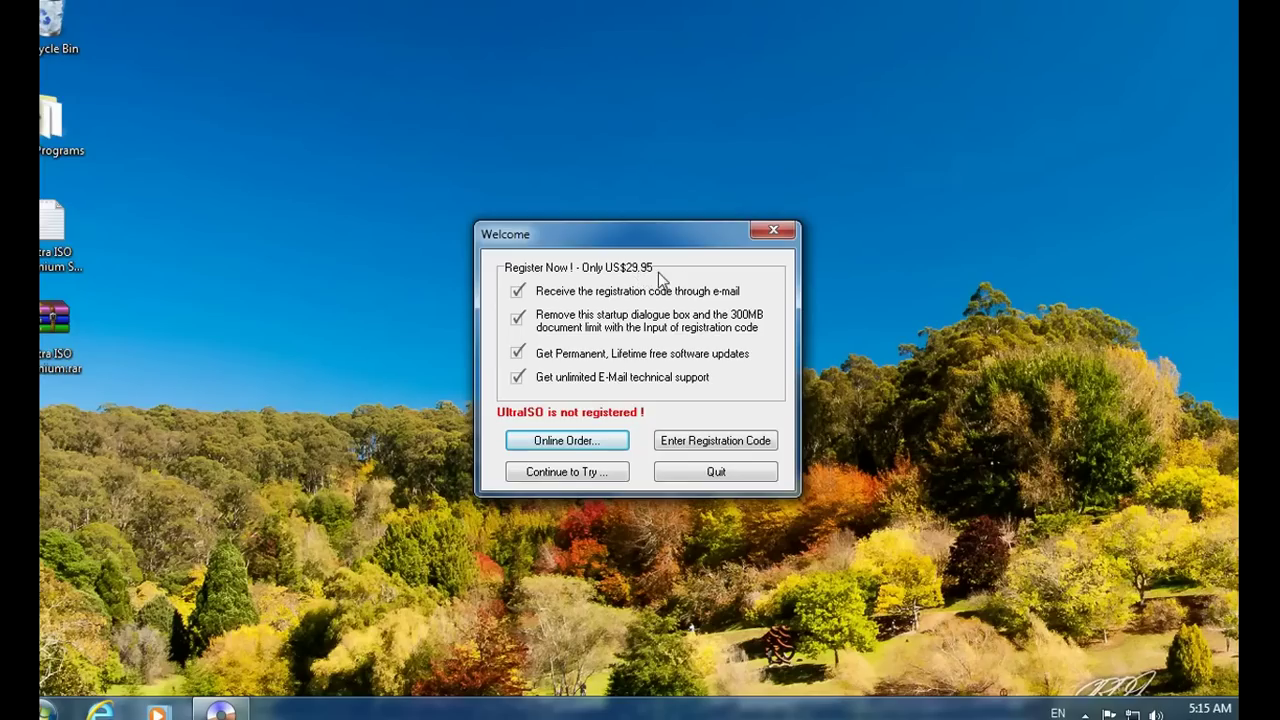
Open the Registration dialog from the Welcome prompt, move it higher, and select the serial keys file
click(708, 443)
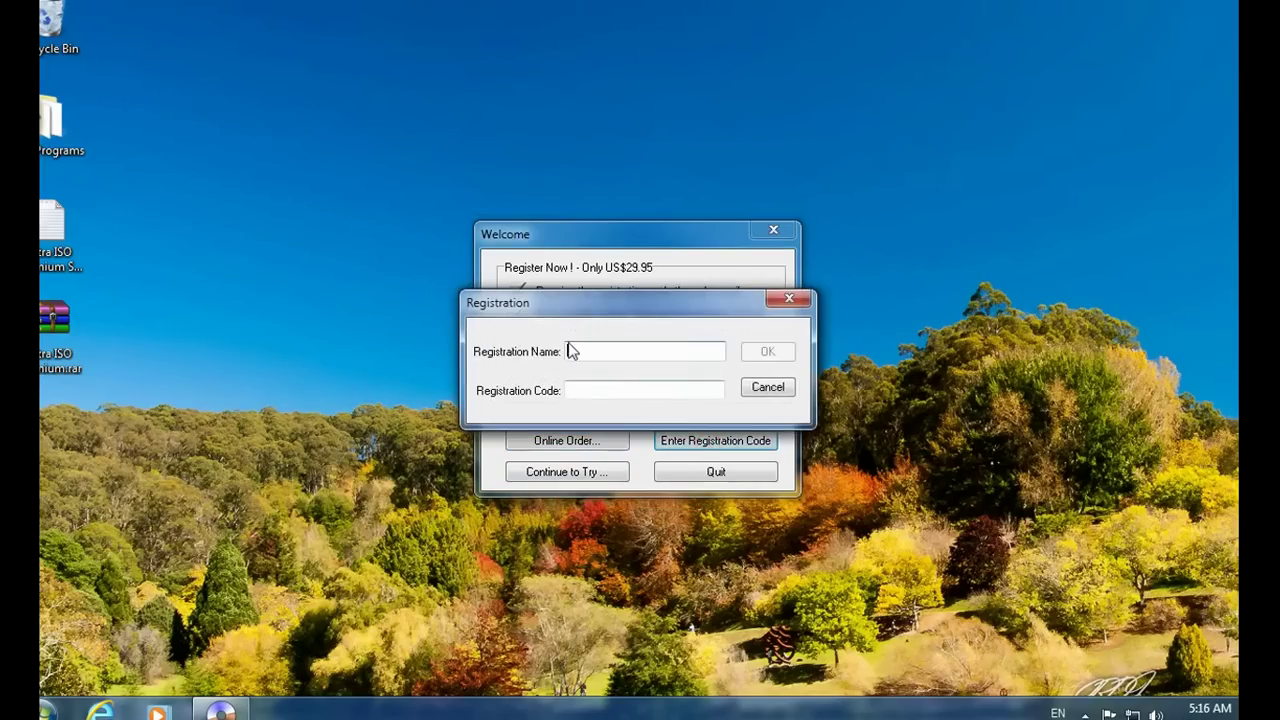
drag(655, 310, 658, 274)
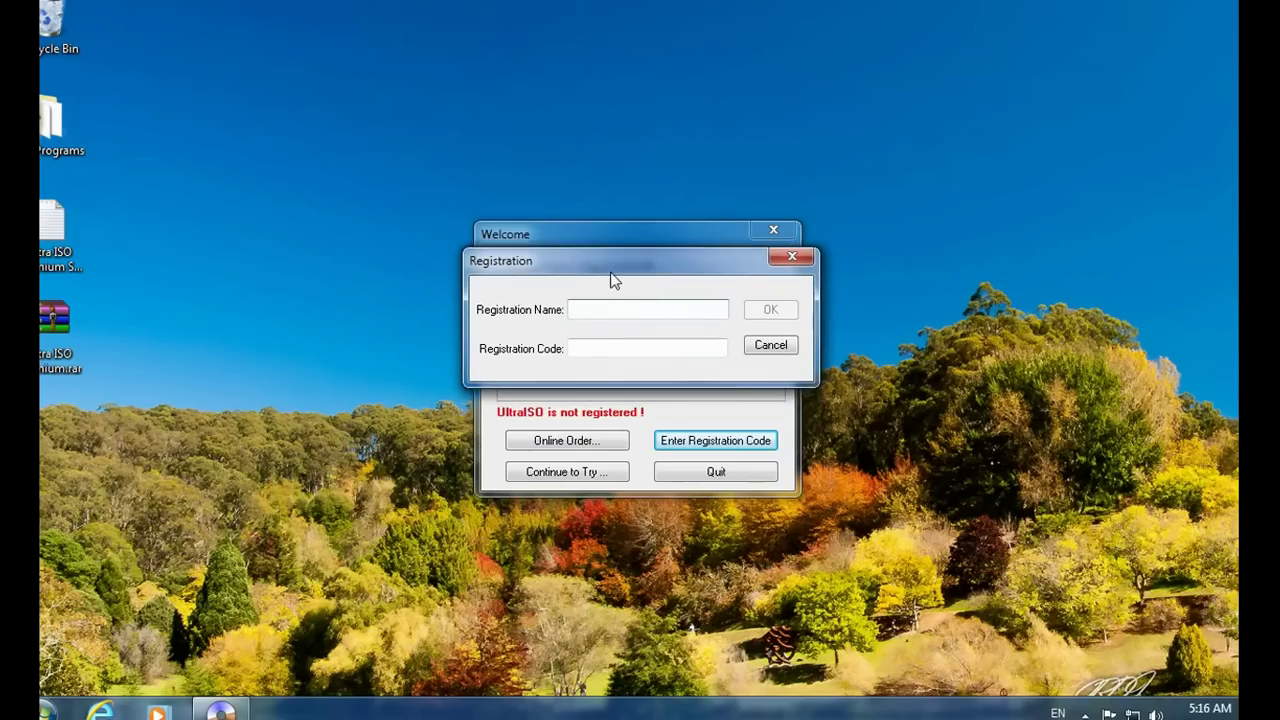
click(64, 253)
Open the serial keys file and paste the registration name into Registration Name
double_click(64, 250)
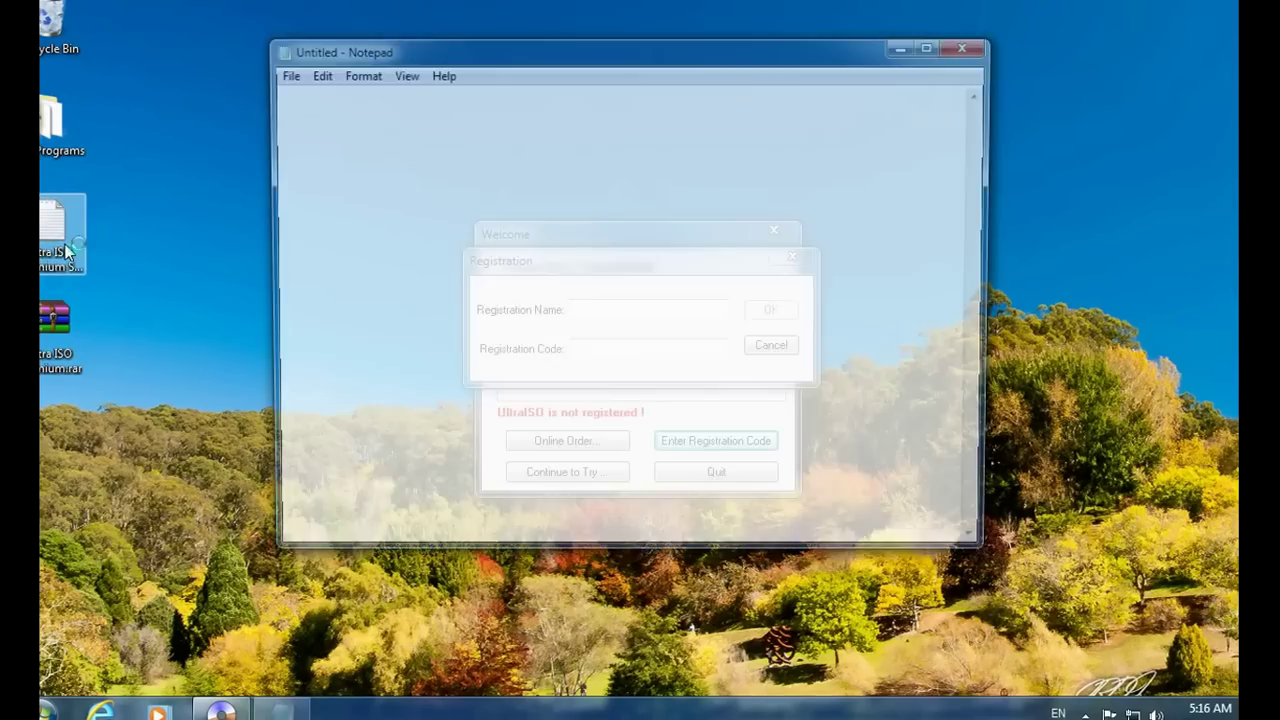
drag(450, 92, 303, 89)
key(ctrl+c)
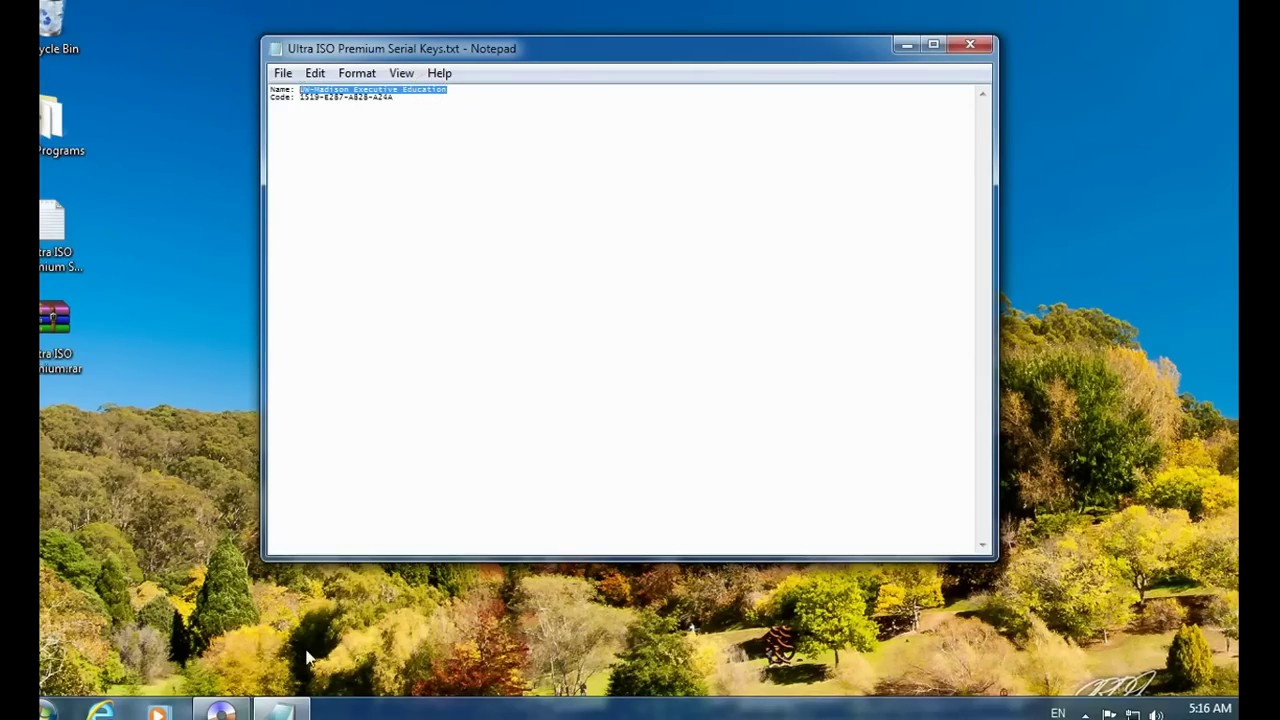
click(221, 710)
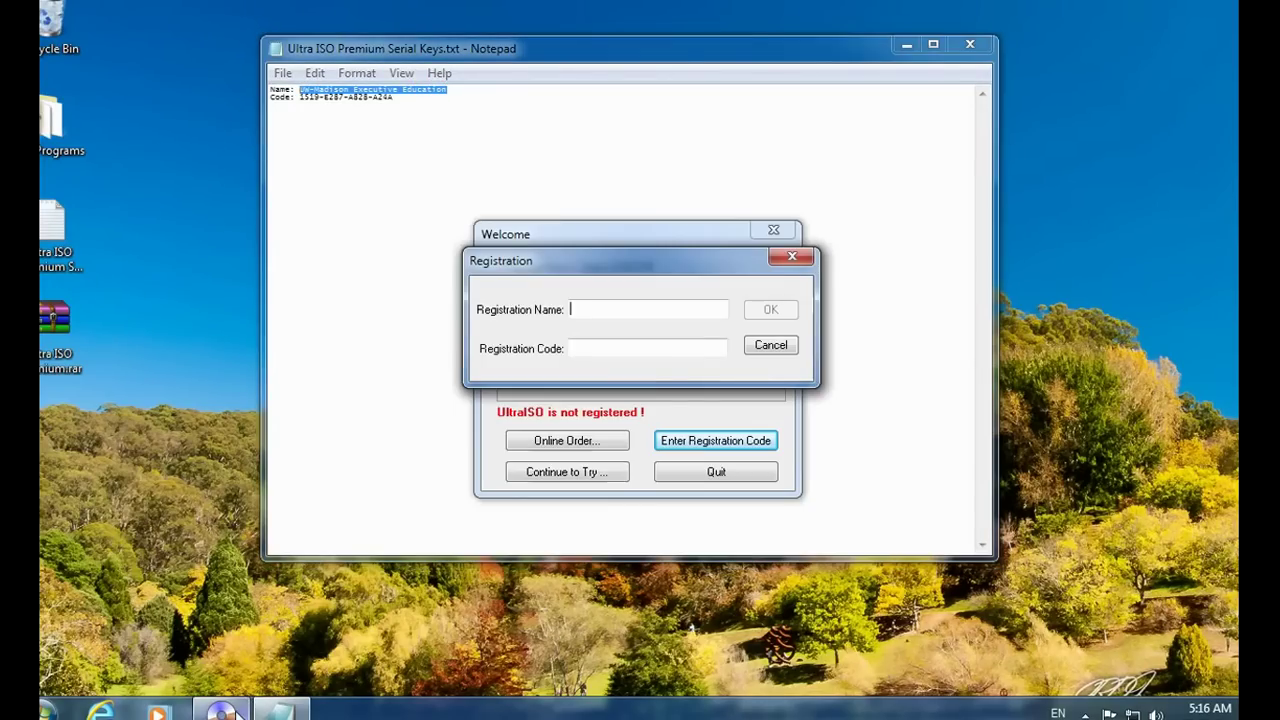
click(590, 311)
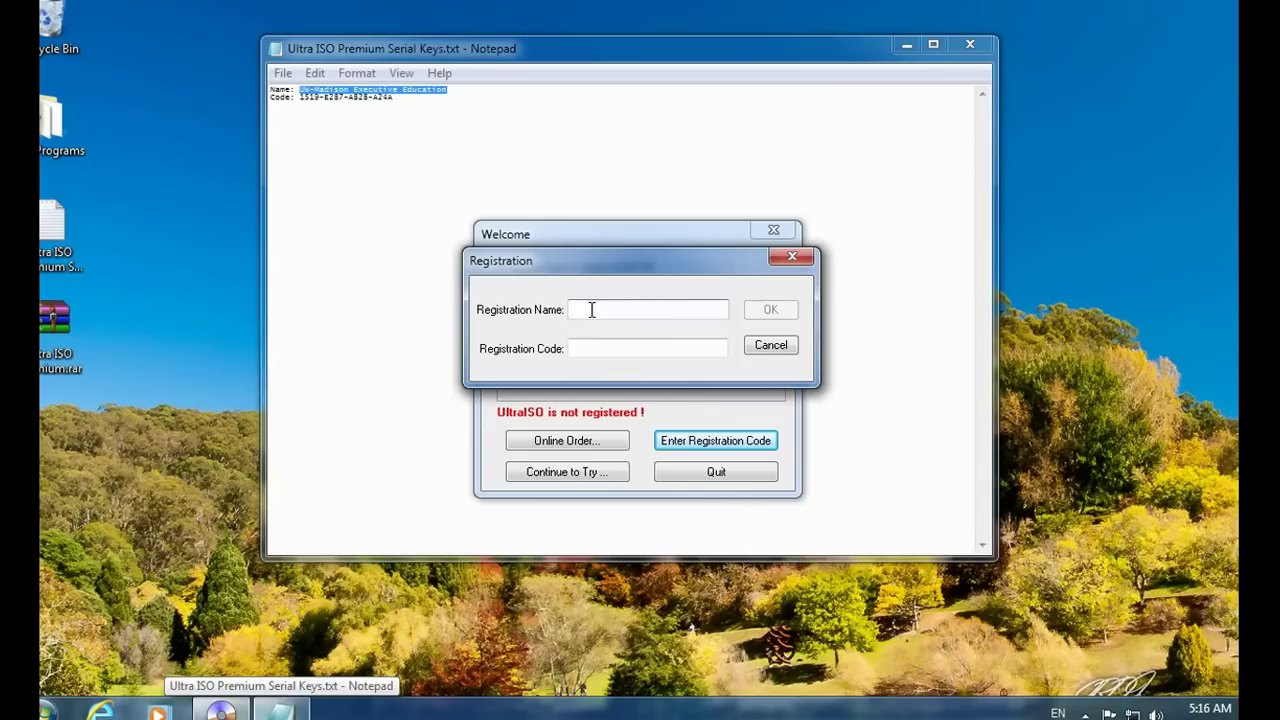
right_click(591, 310)
click(656, 391)
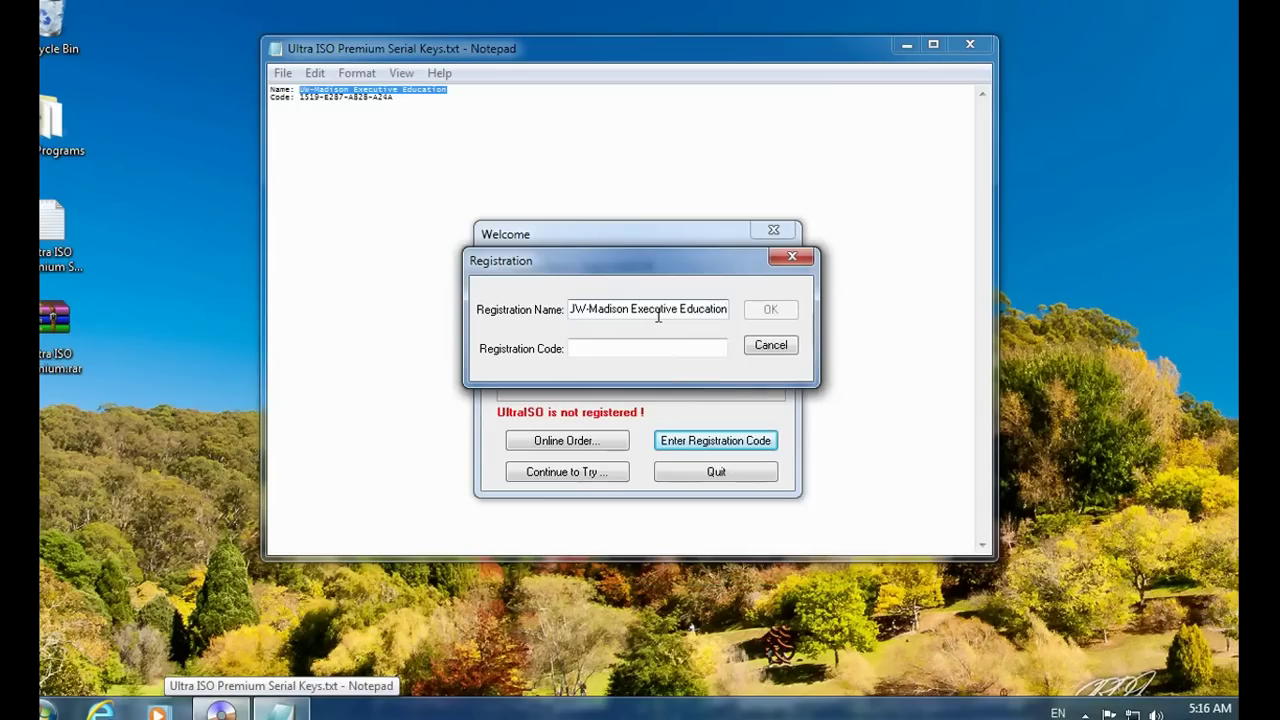
Copy the registration code from the file into the Registration Code field
click(406, 100)
drag(400, 99, 300, 99)
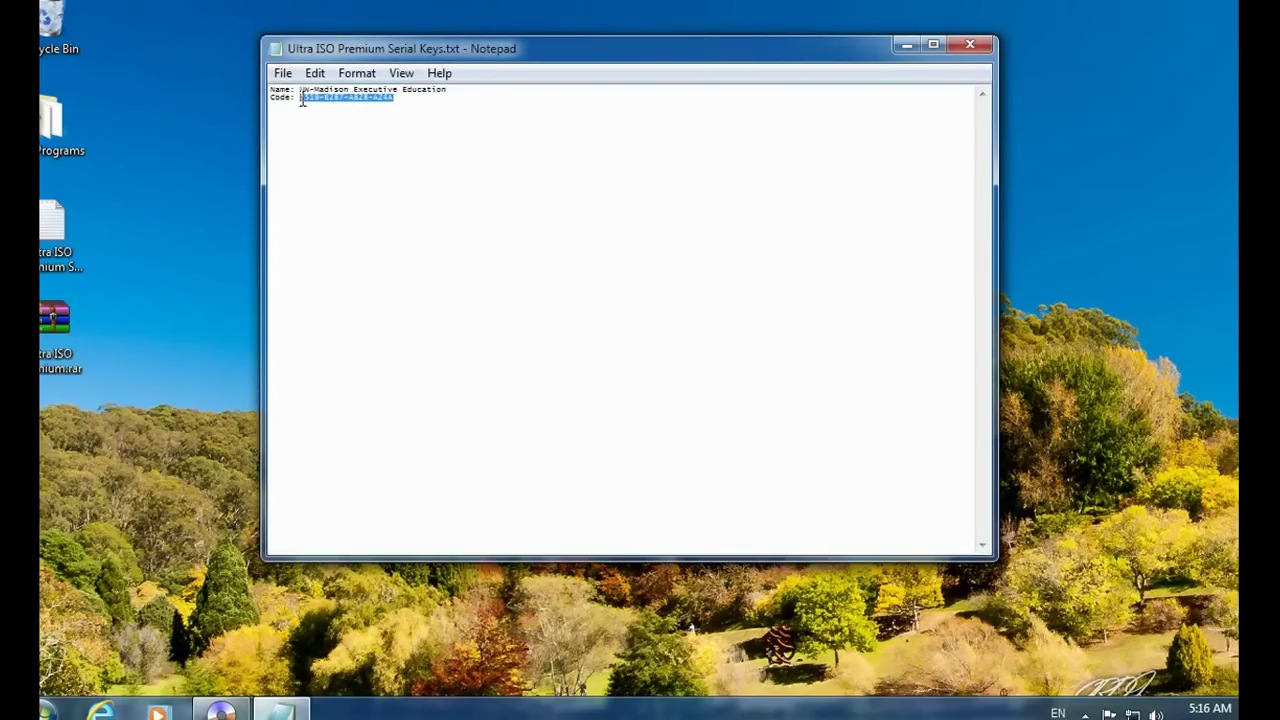
right_click(313, 100)
click(370, 163)
click(221, 710)
click(589, 347)
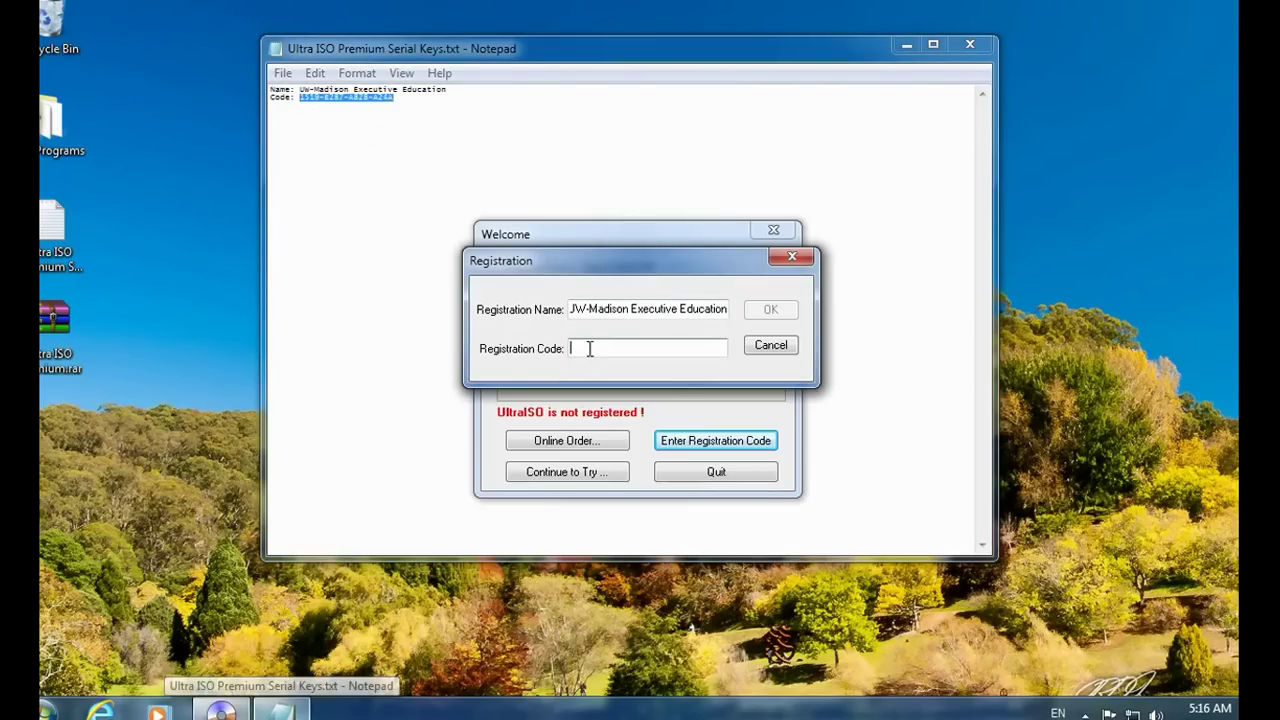
key(ctrl+v)
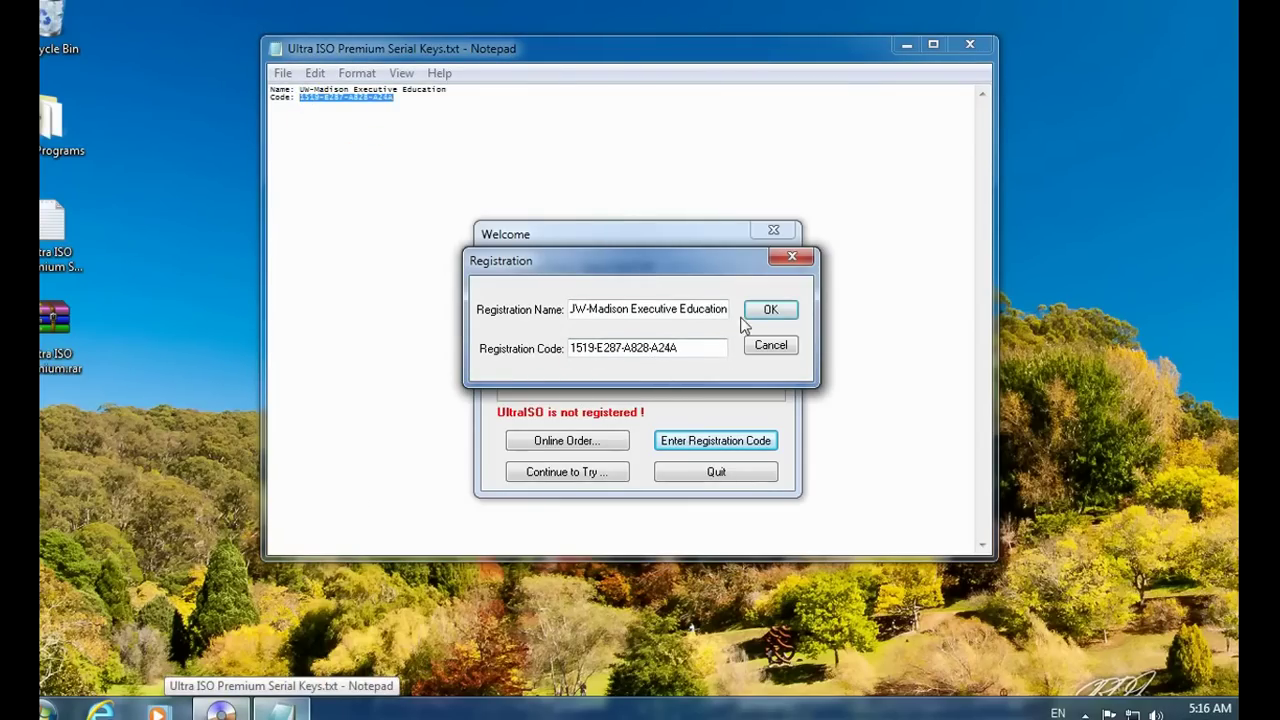
Submit the registration, close Notepad, and dismiss the restart prompt
click(771, 311)
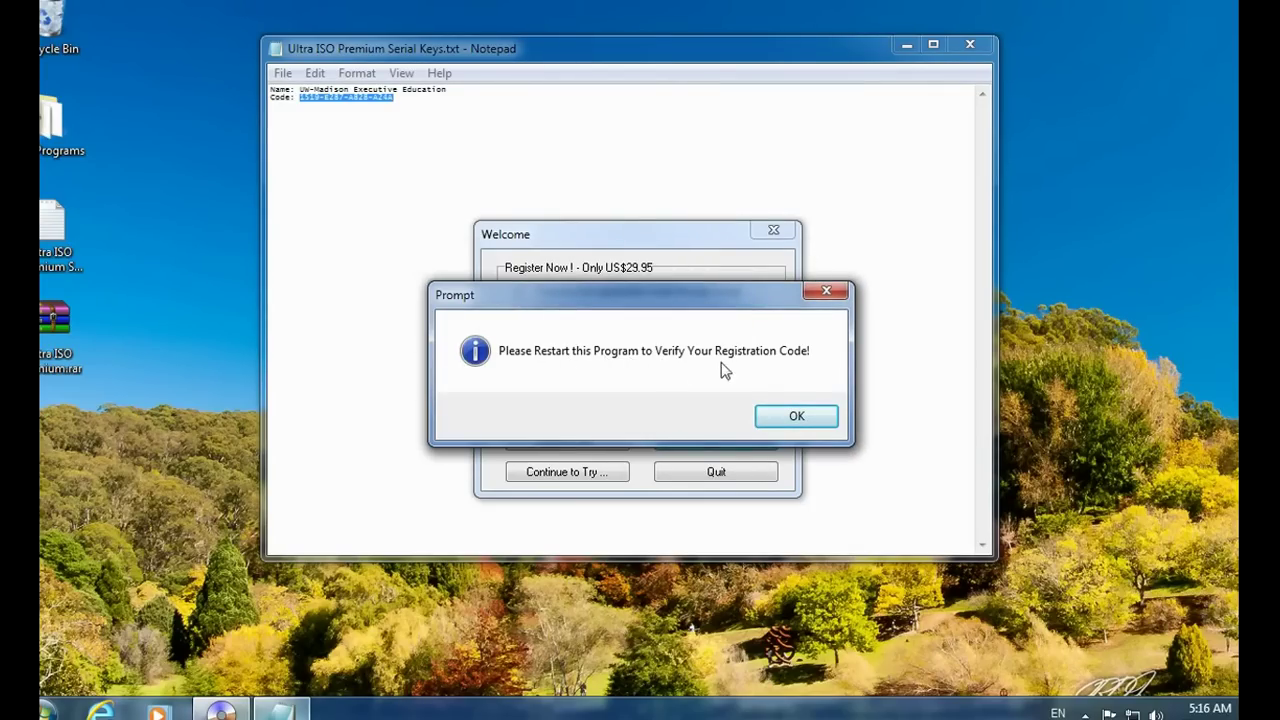
click(969, 46)
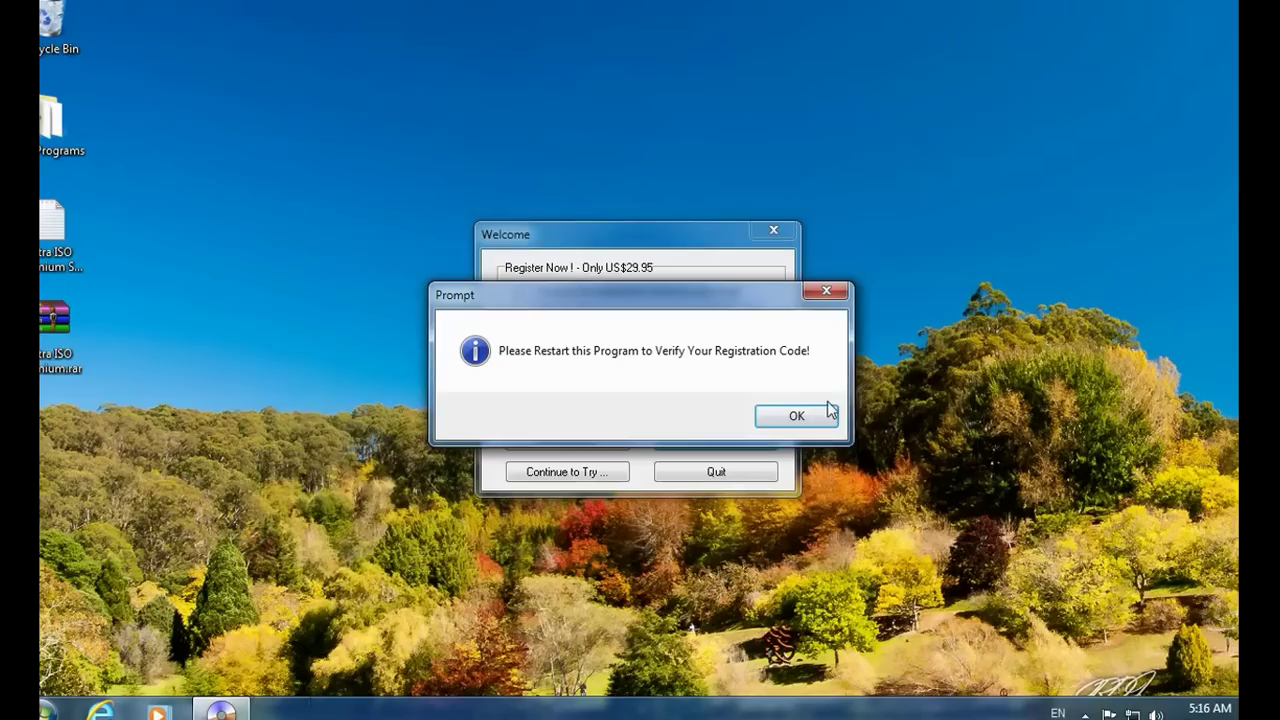
click(796, 416)
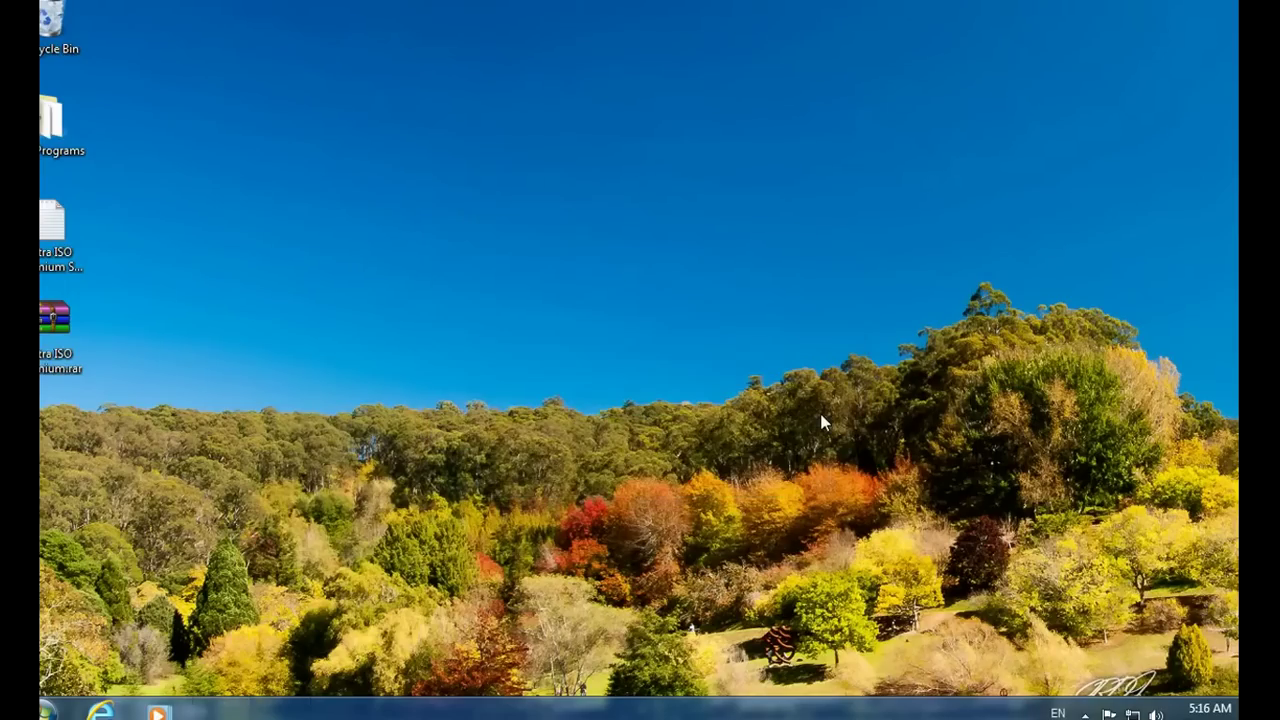
right_click(391, 213)
click(426, 263)
click(47, 710)
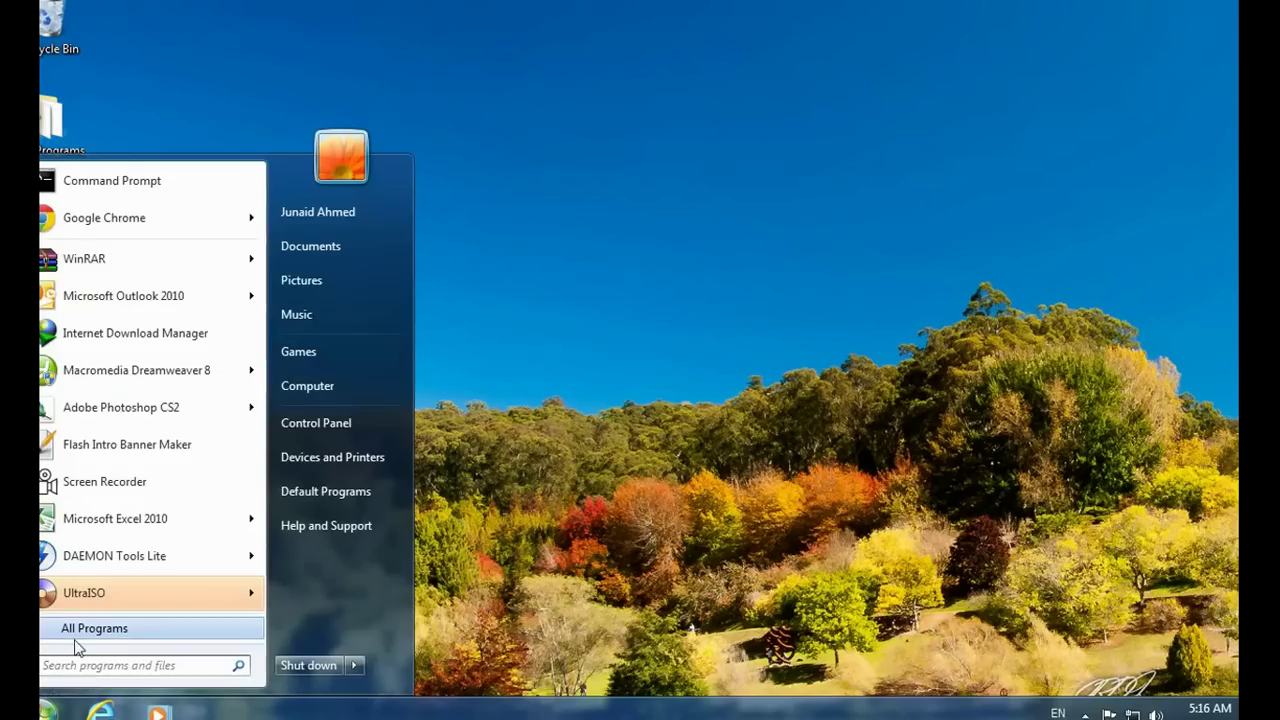
click(78, 603)
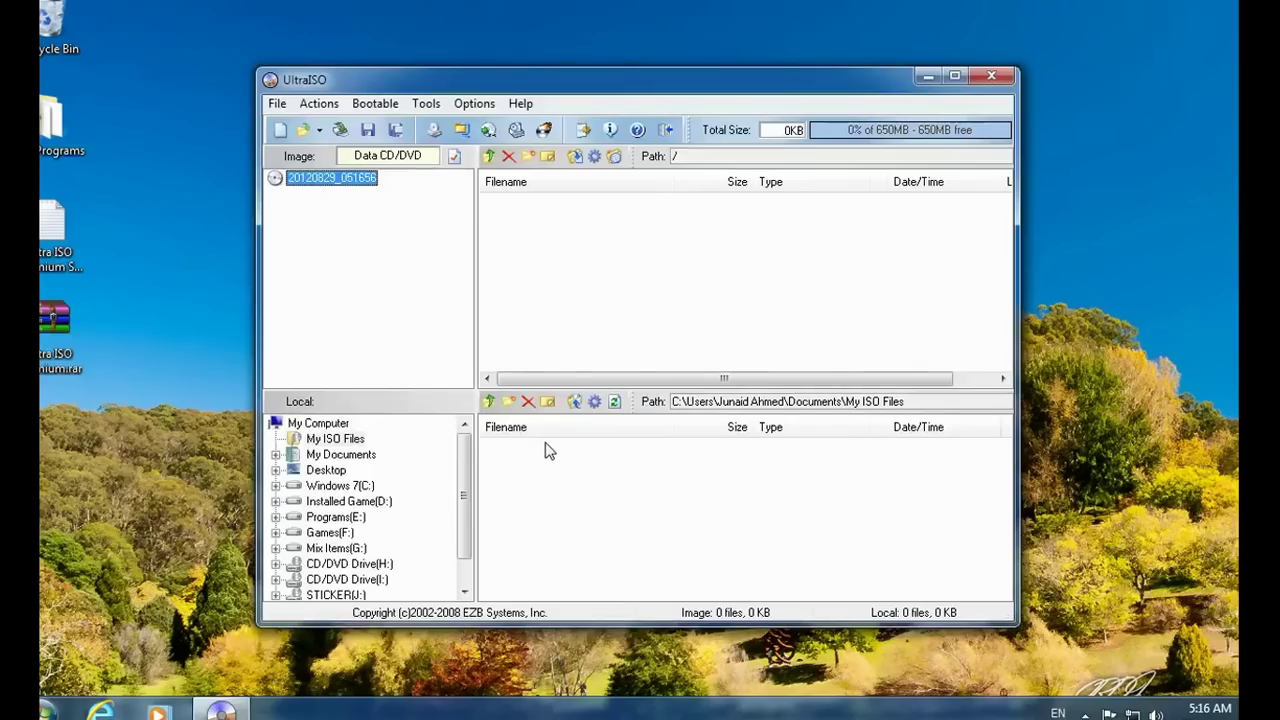
click(510, 103)
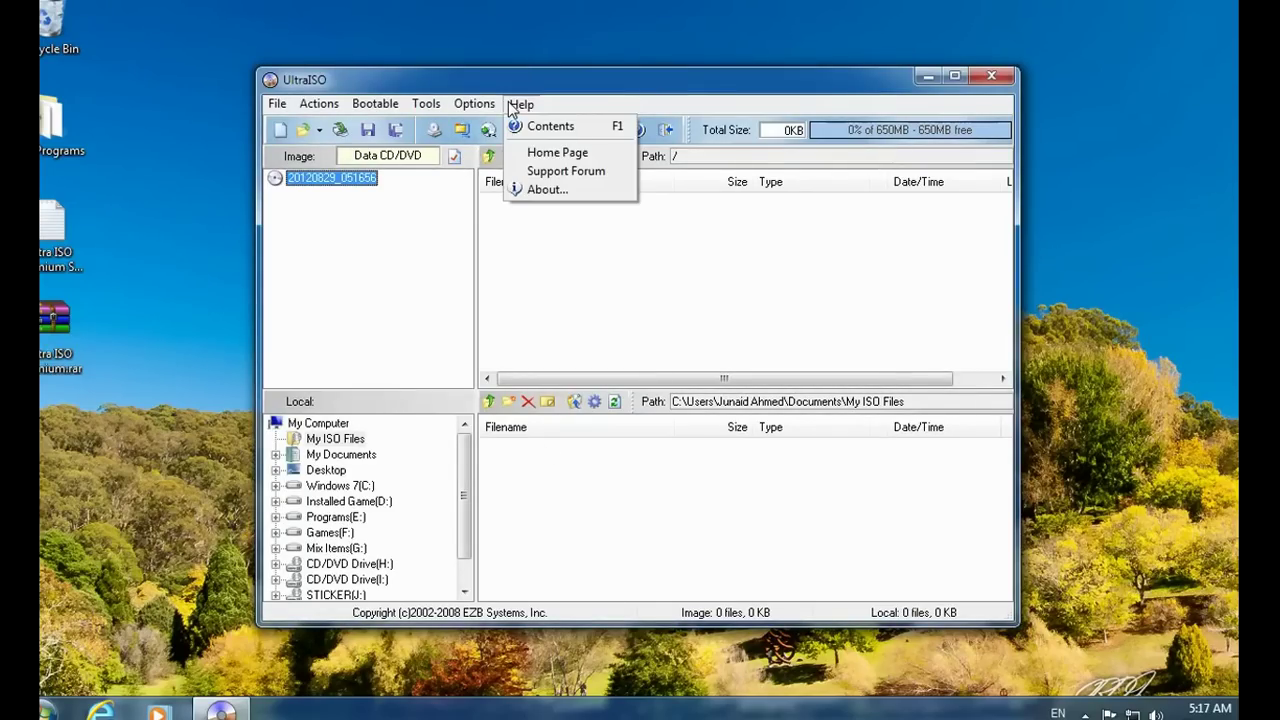
click(548, 192)
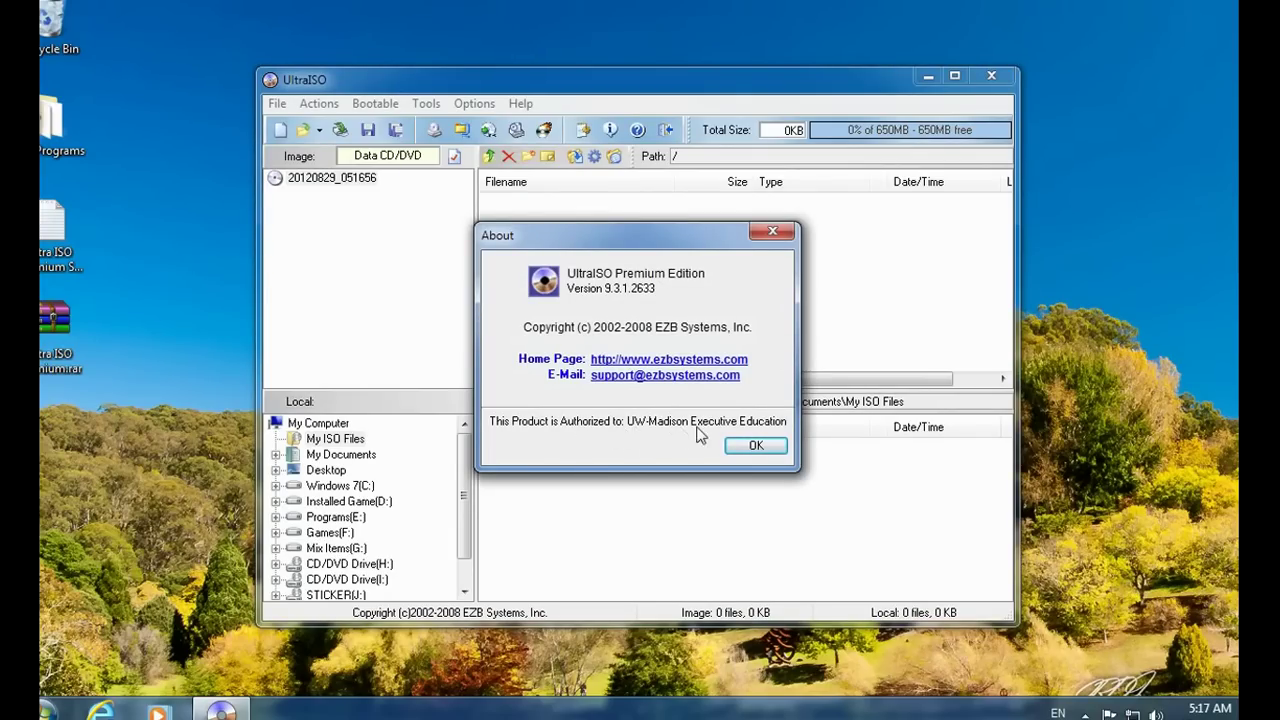
drag(690, 245, 584, 184)
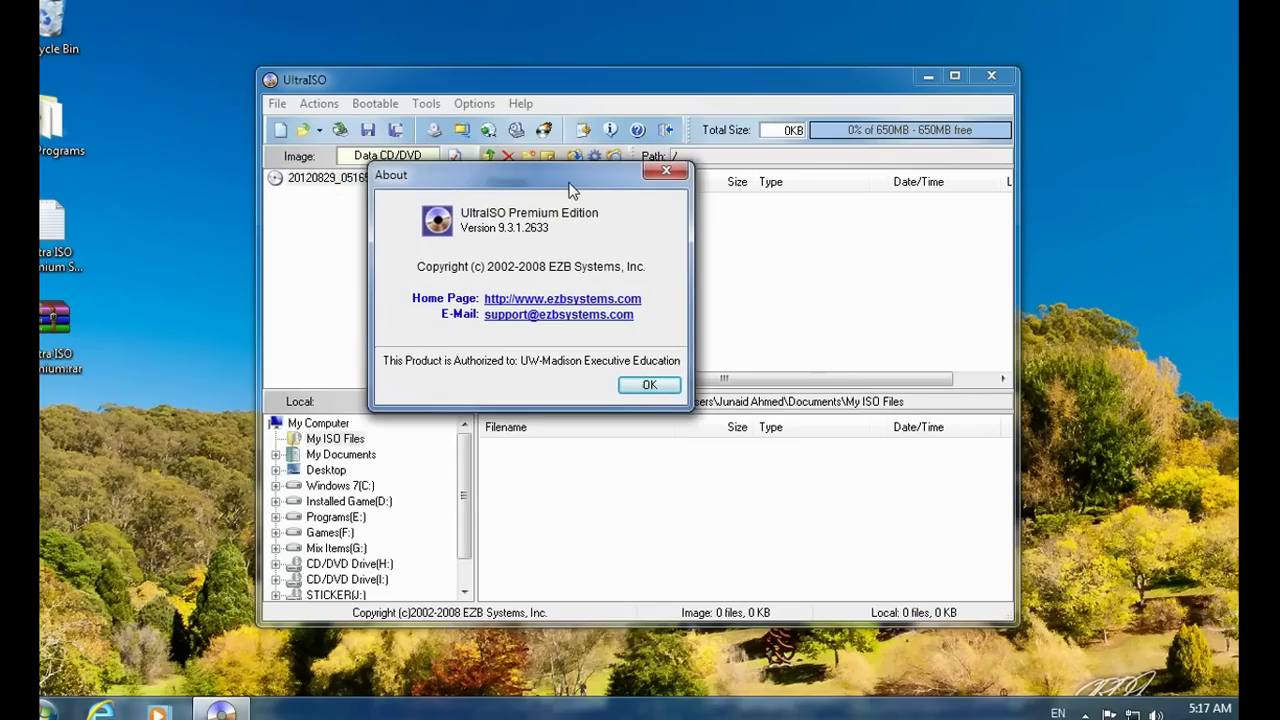
click(654, 388)
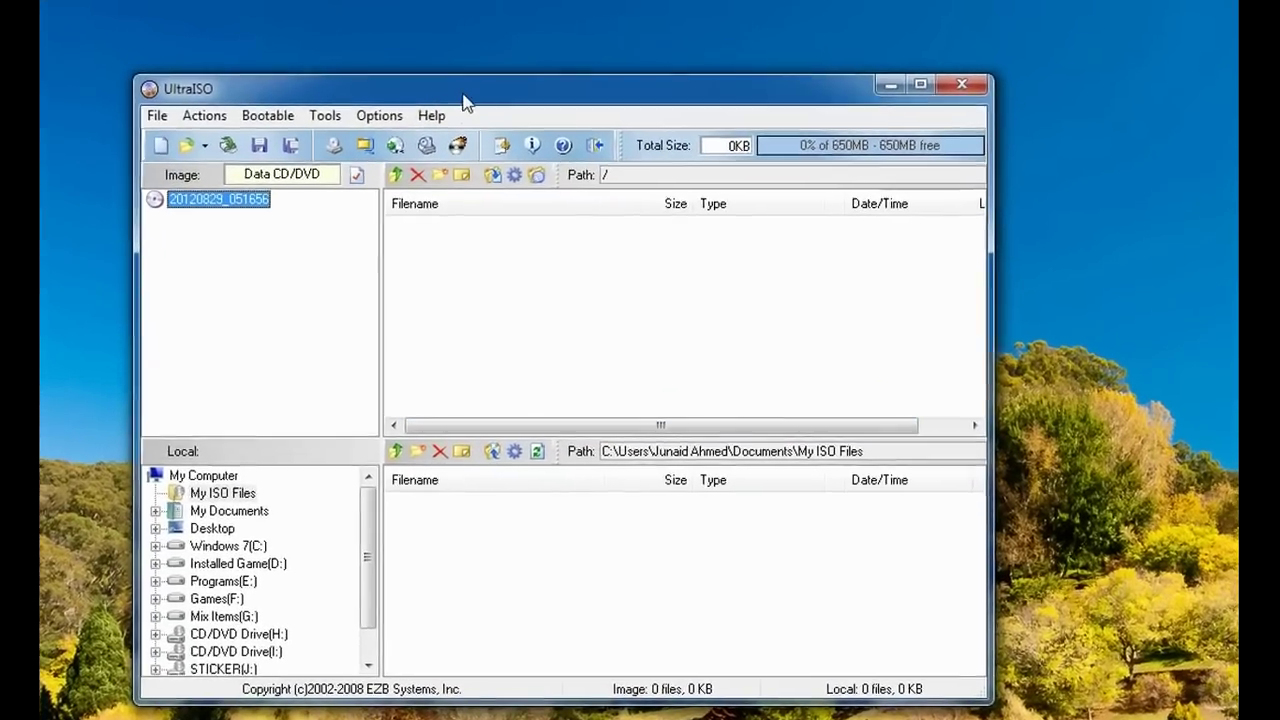
double_click(468, 82)
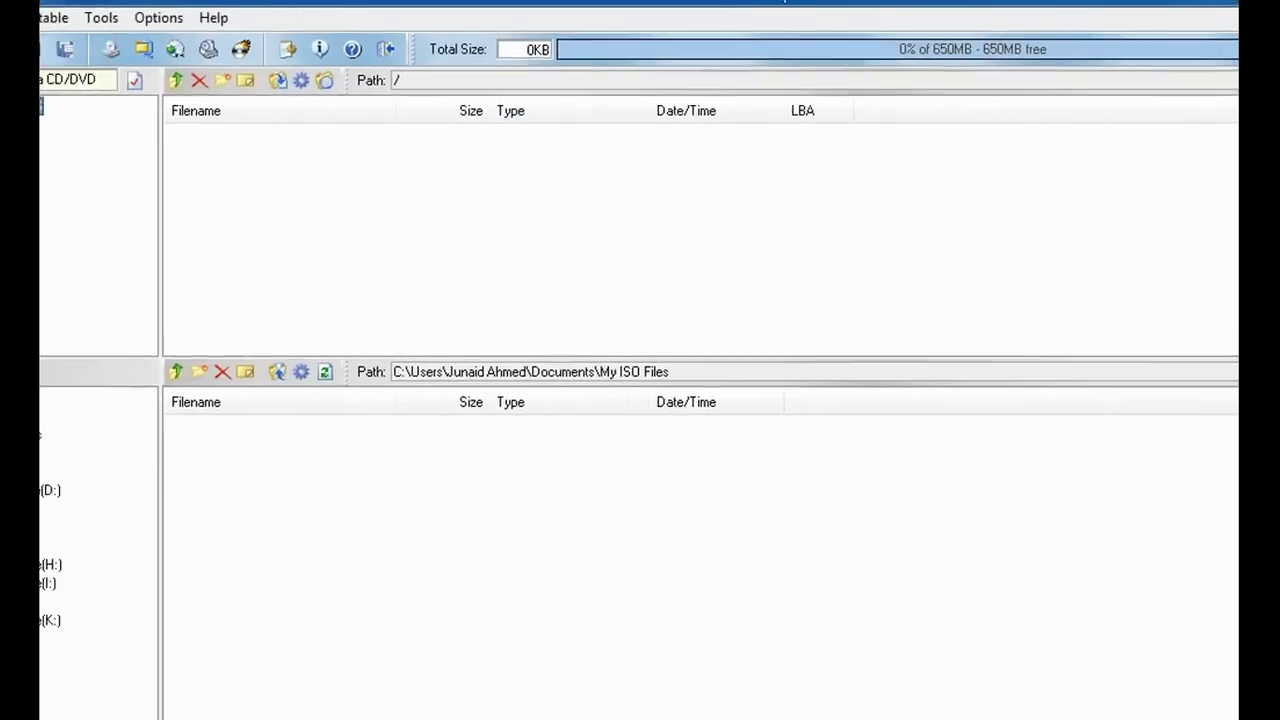
double_click(880, 3)
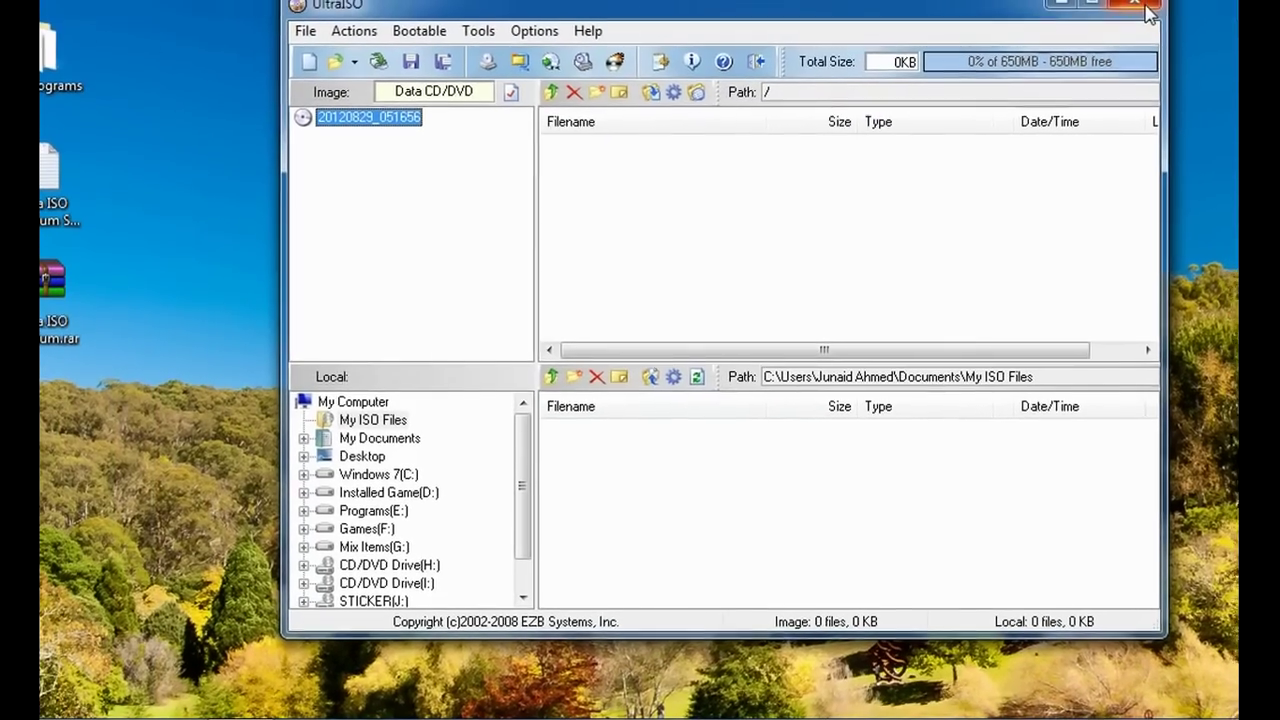
click(1140, 6)
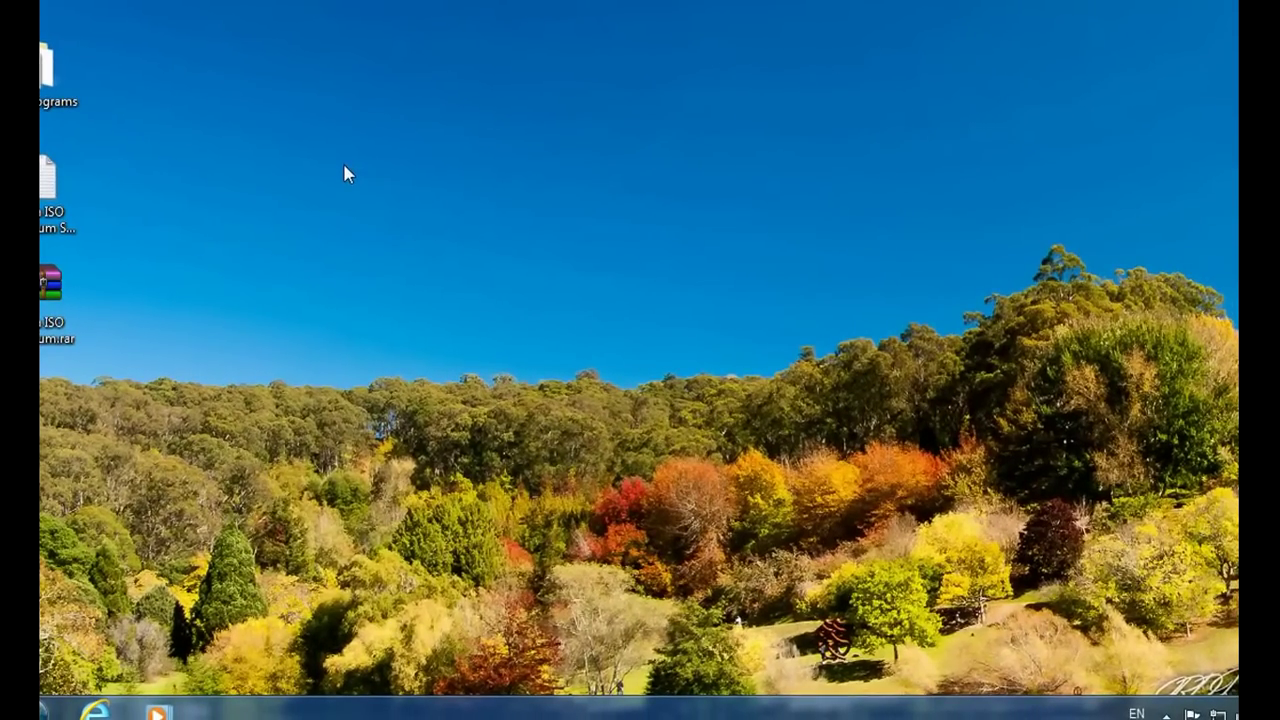
Open Computer, collapse Hard Disk Drives, and select BD-ROM Drive (J:) holding the STICKER disc
click(42, 710)
click(314, 364)
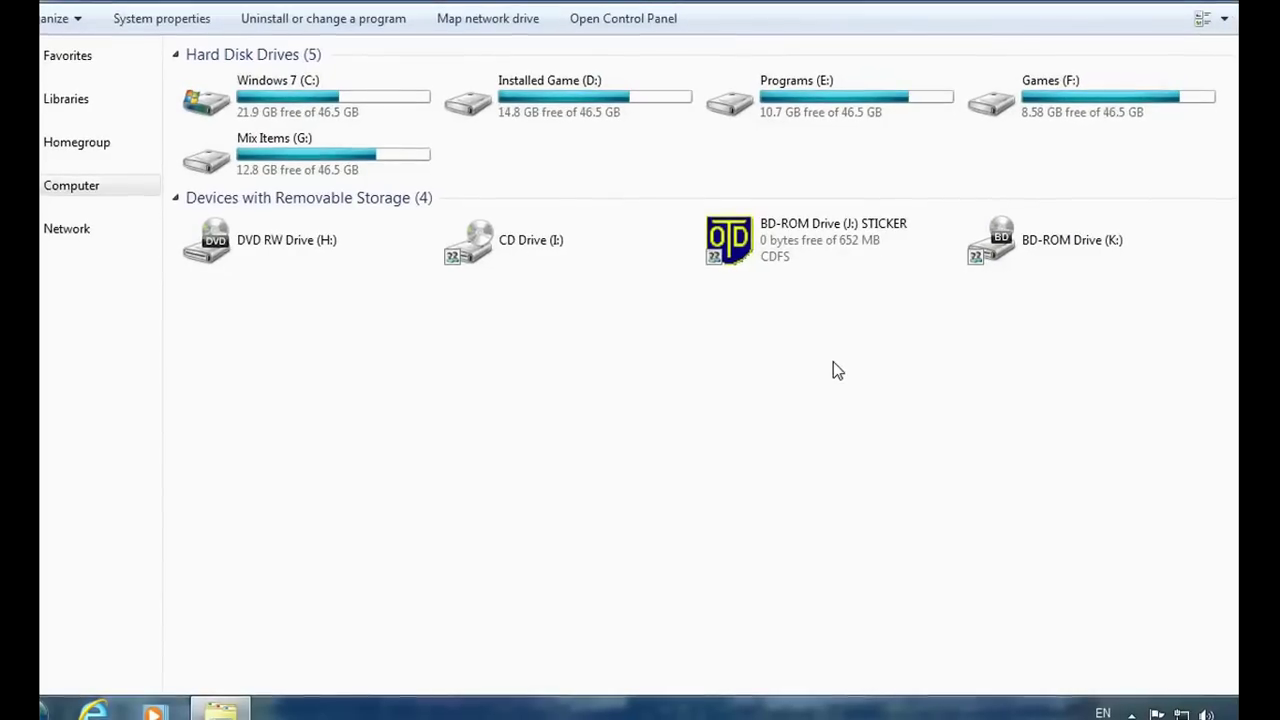
key(Left)
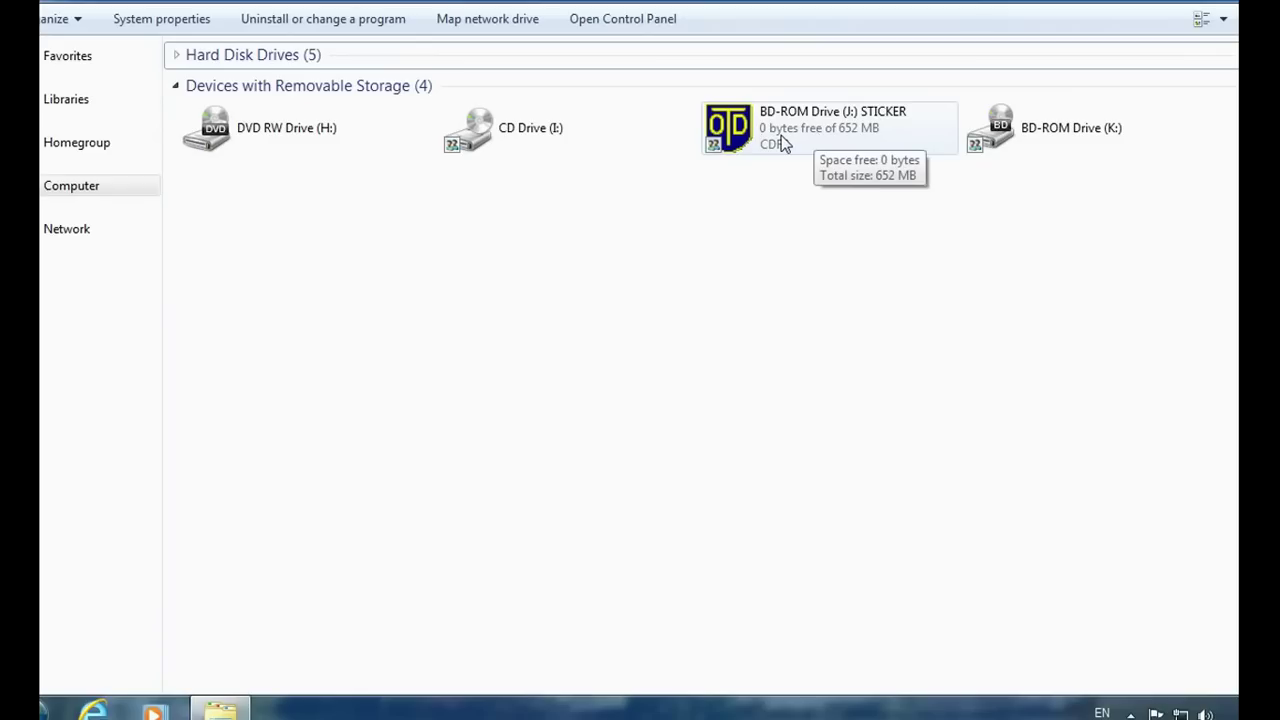
click(791, 249)
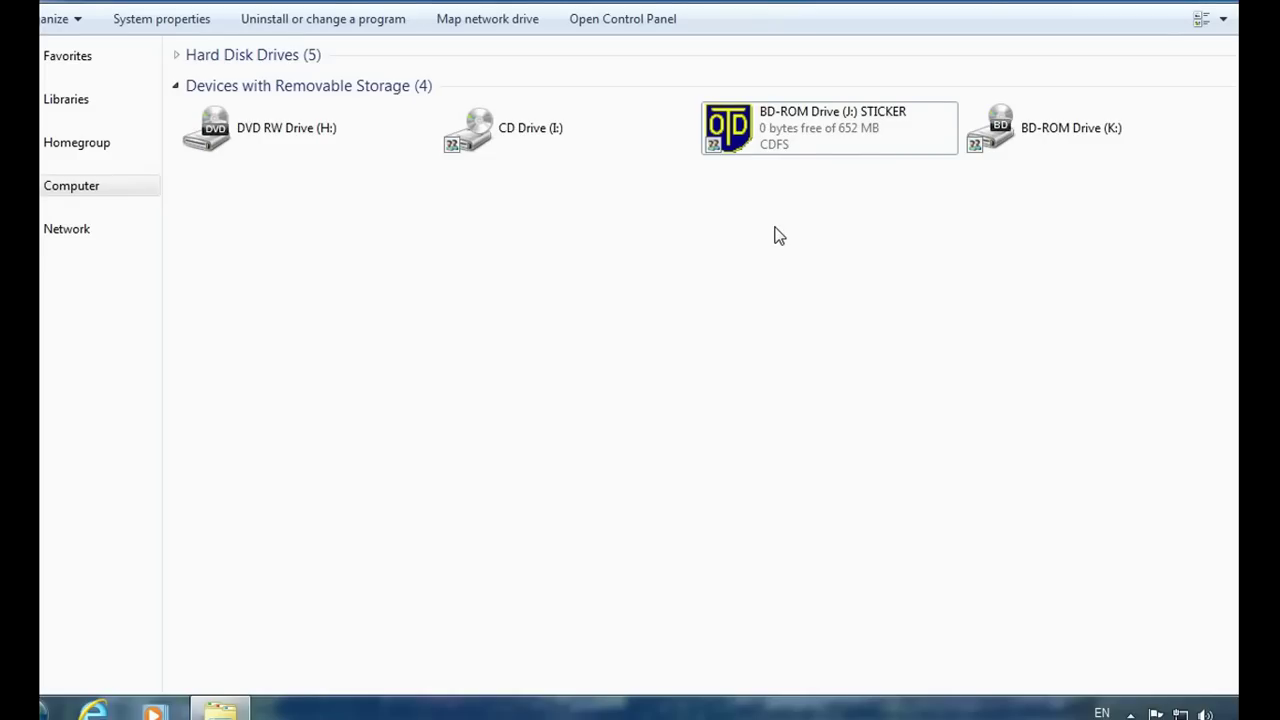
click(783, 137)
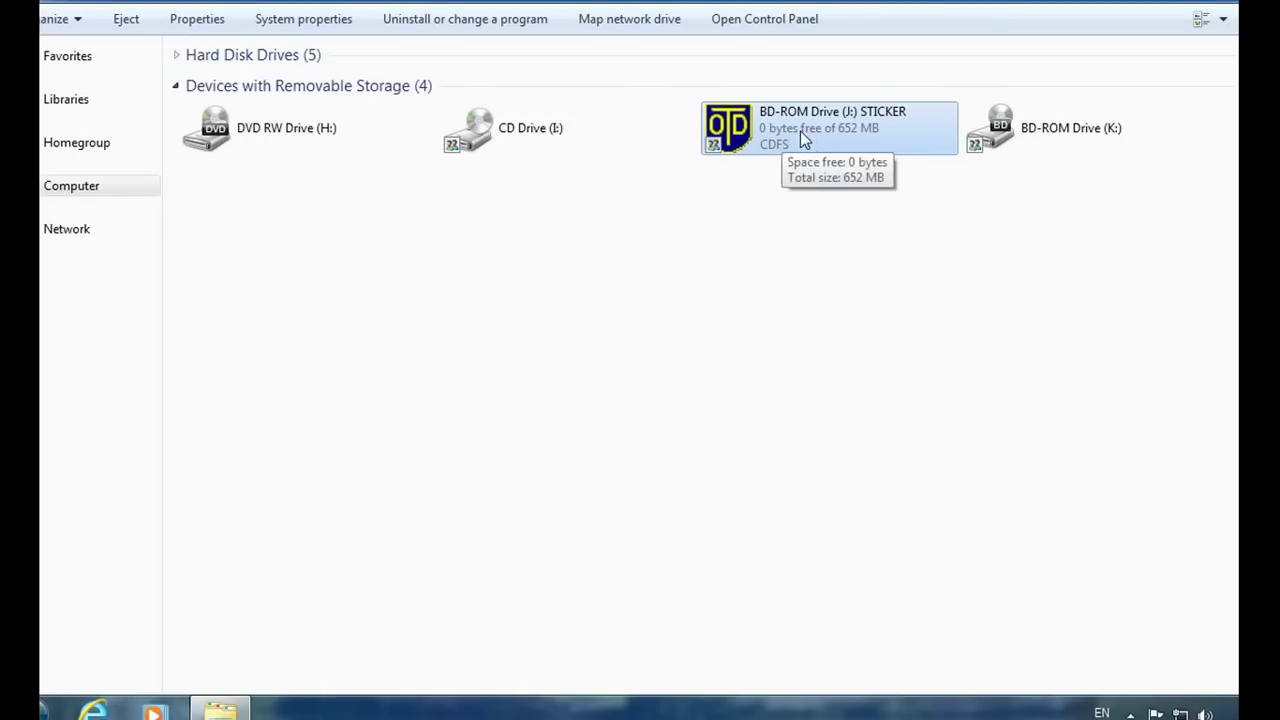
Choose UltraISO > Create CD/DVD image from the BD-ROM Drive (J:) context menu
right_click(798, 131)
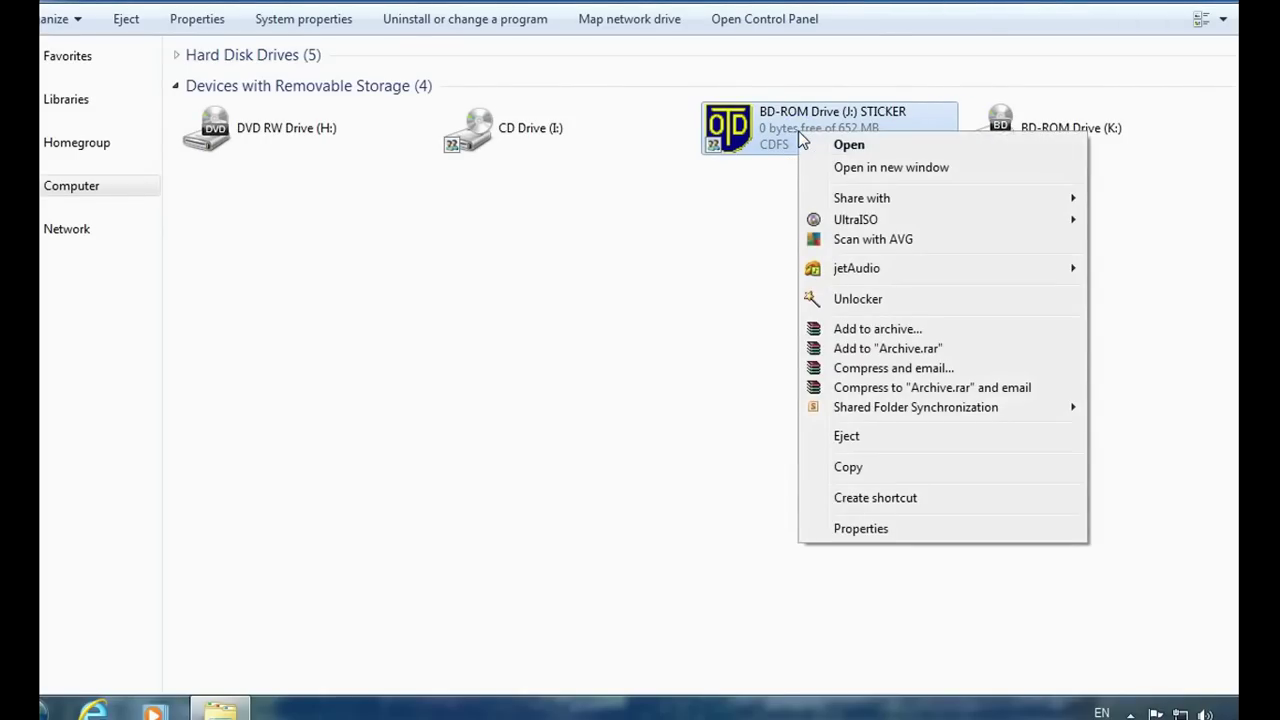
mouse_move(844, 228)
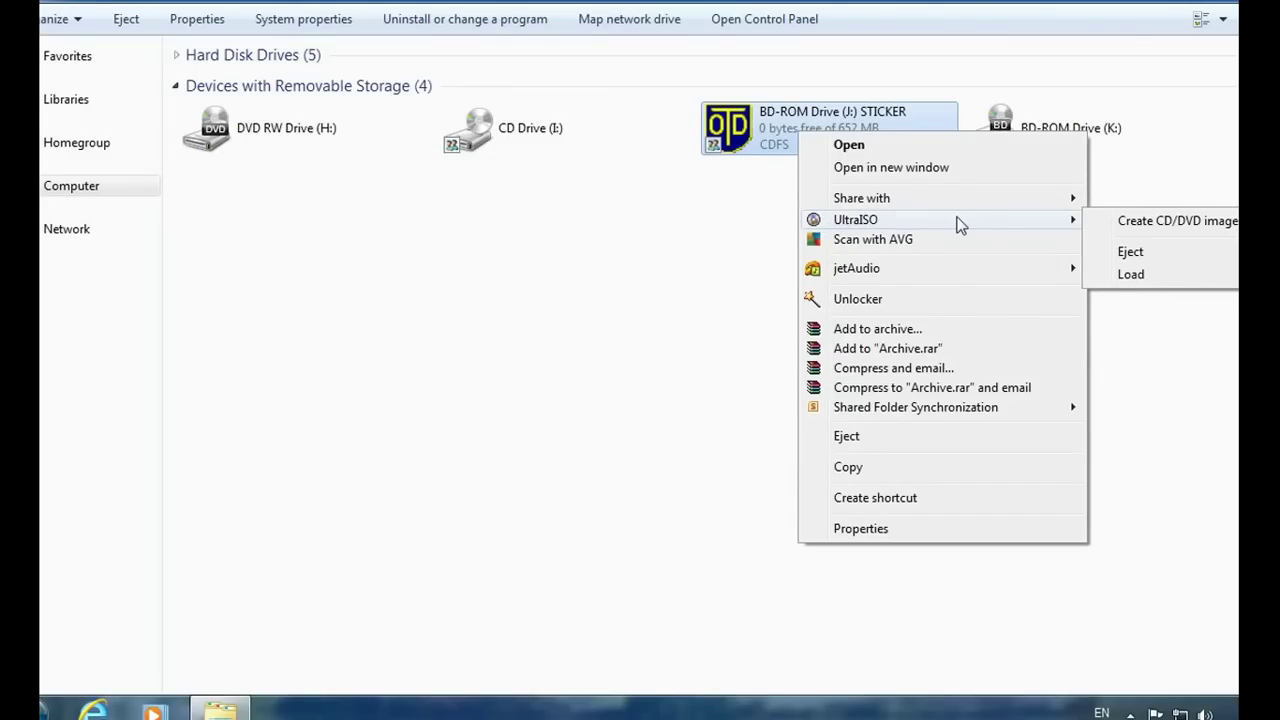
click(1215, 224)
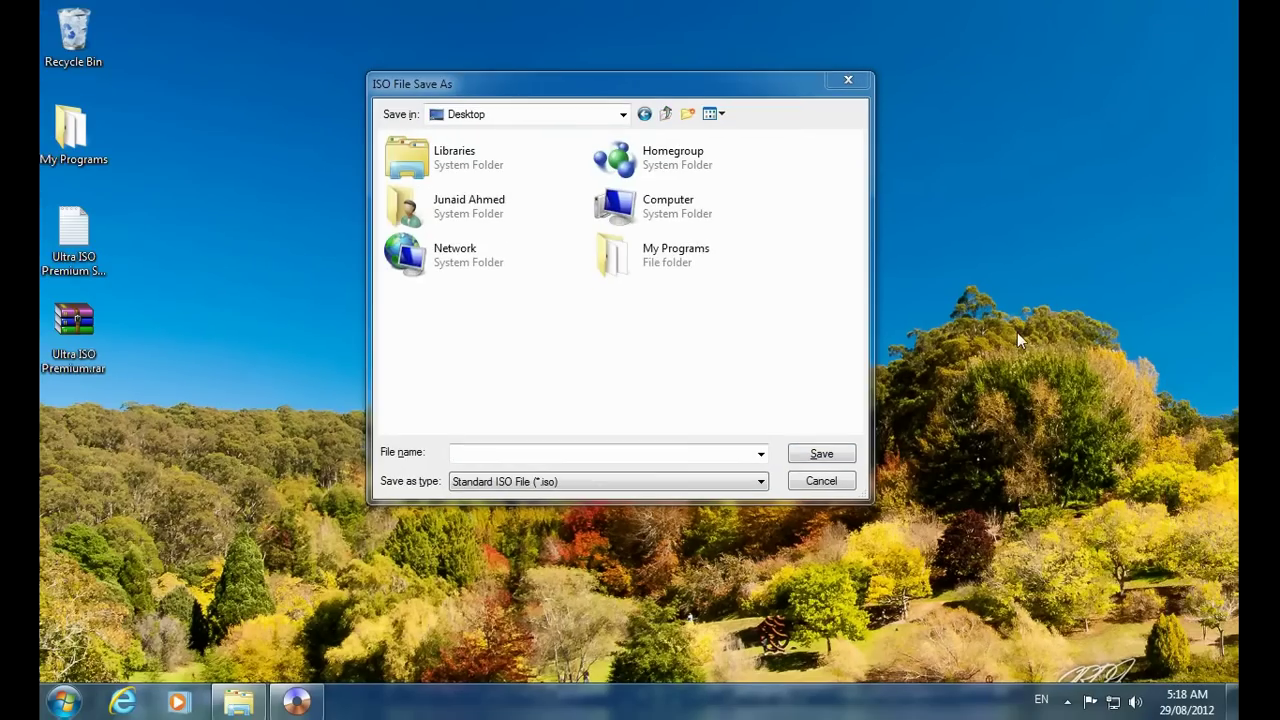
Save the disc image as 'Oxford Dictionary' ISO on the desktop
click(571, 330)
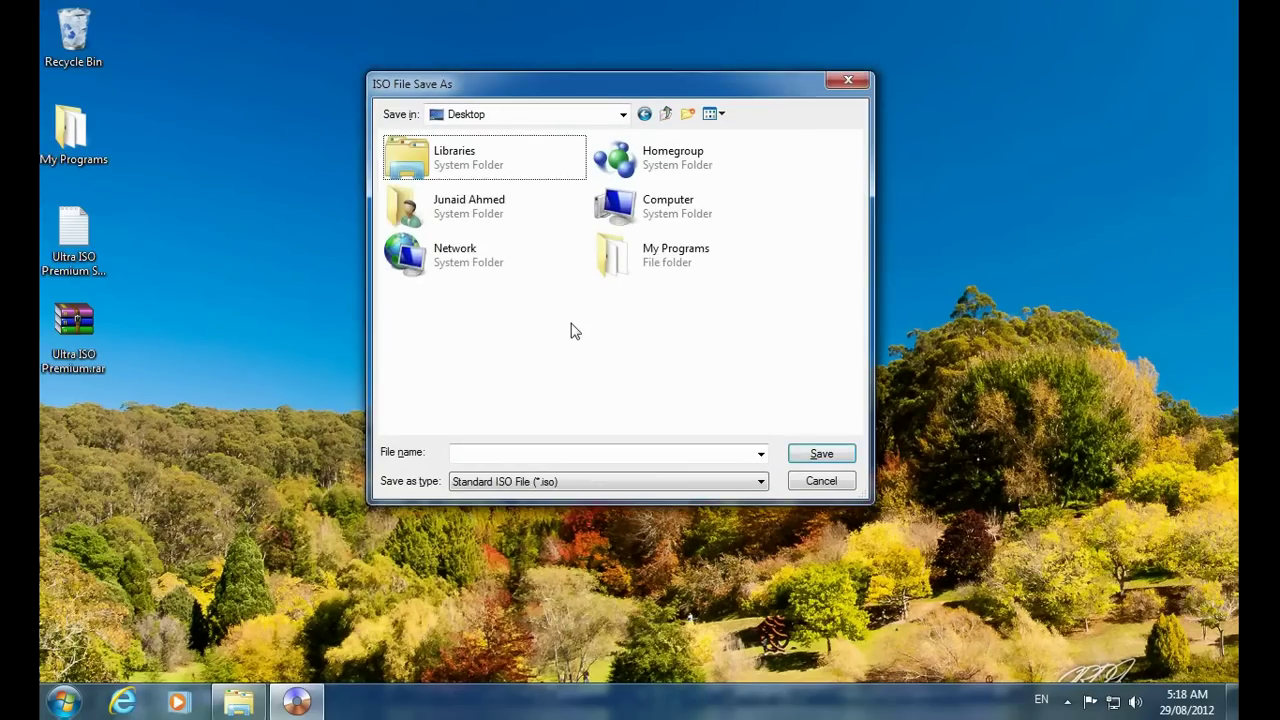
click(636, 456)
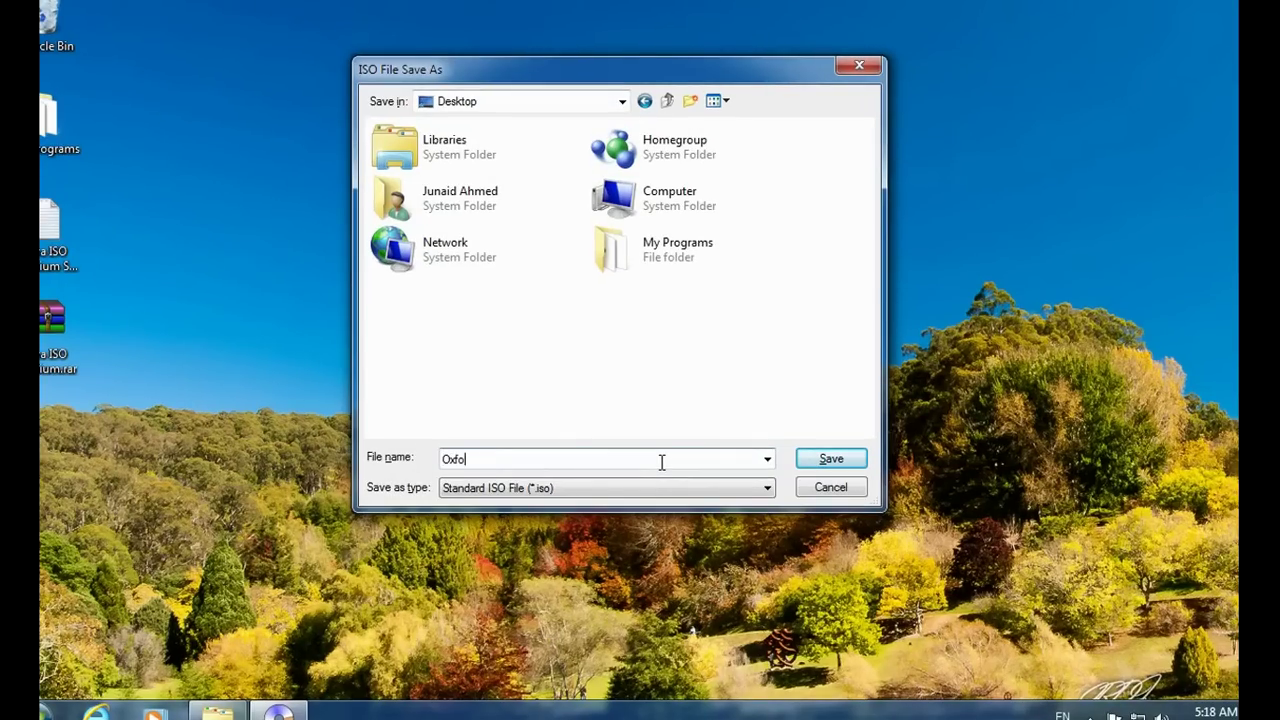
text(Oxford Dictionary)
click(829, 458)
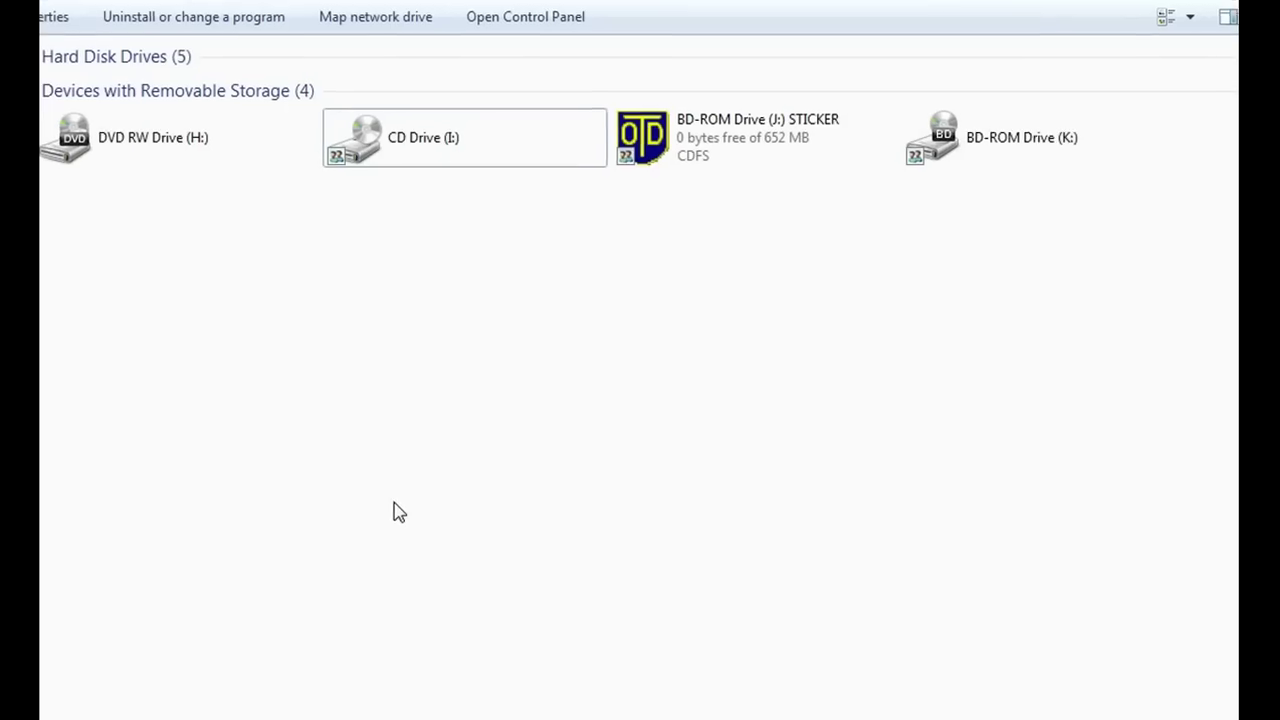
Mount Oxford Dictionary.iso in CD Drive (I:) via UltraISO > Mount, then refresh the view
click(382, 139)
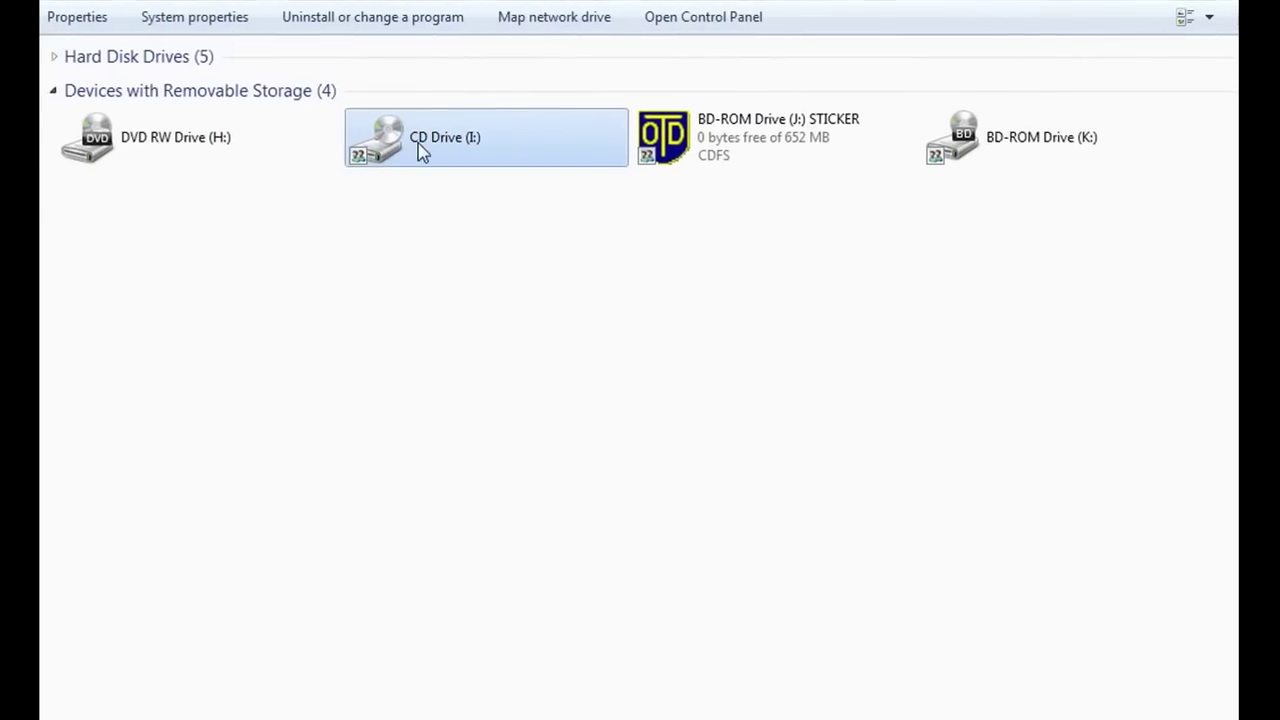
right_click(440, 146)
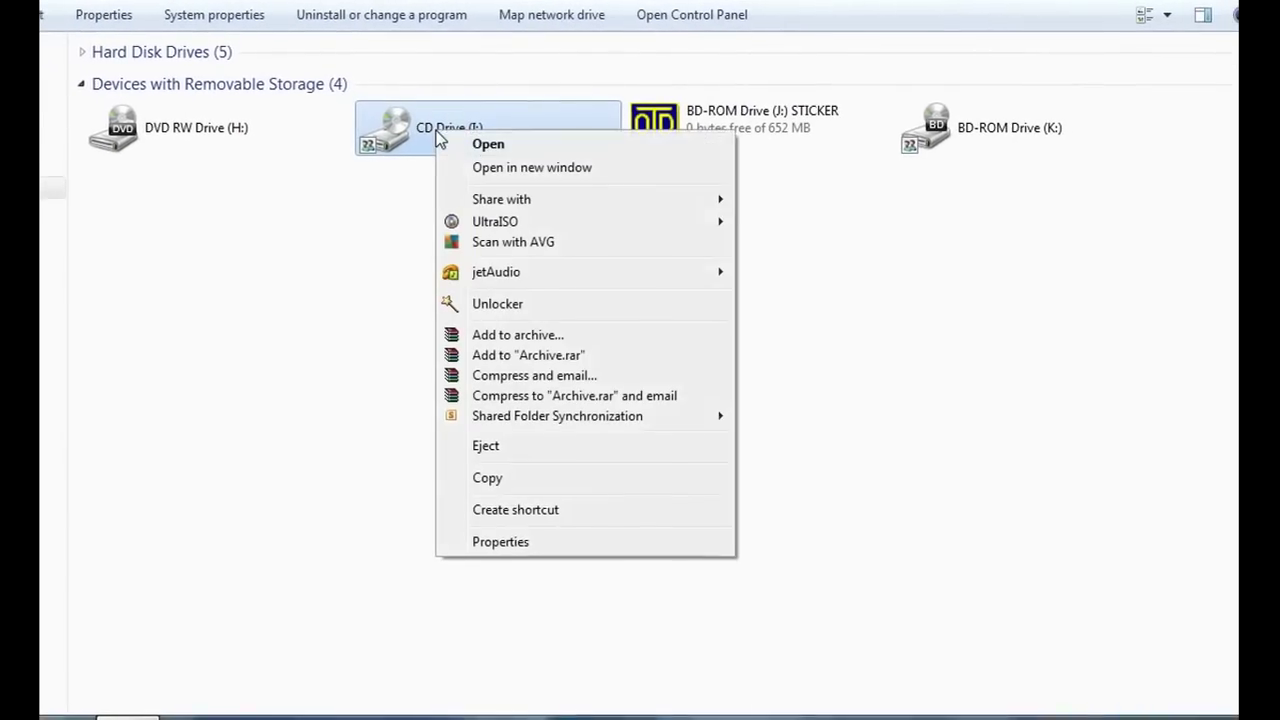
mouse_move(509, 223)
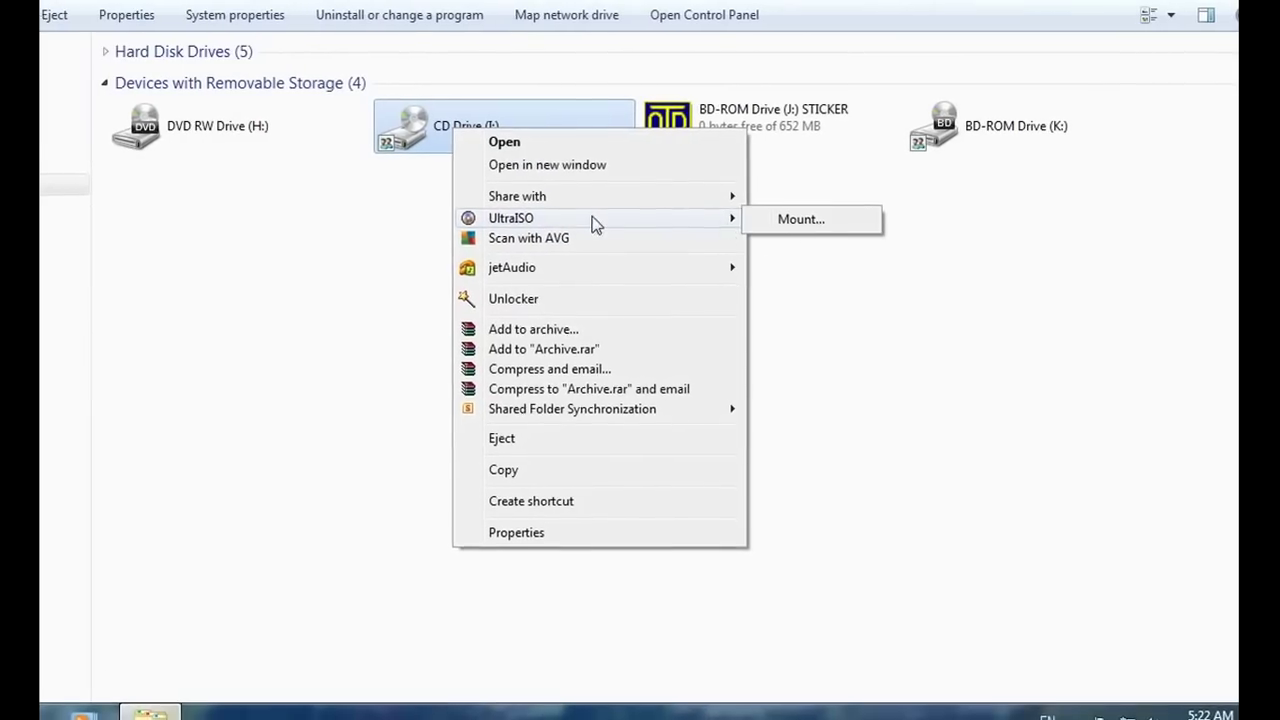
click(796, 219)
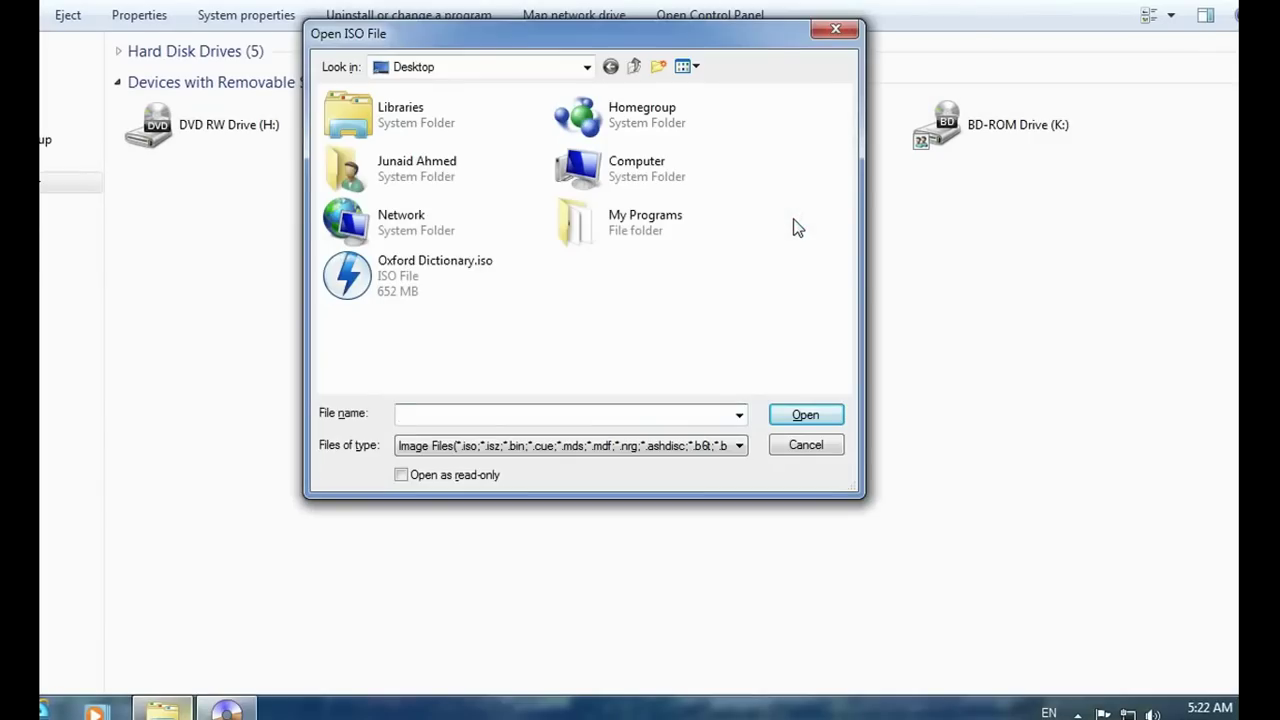
click(465, 287)
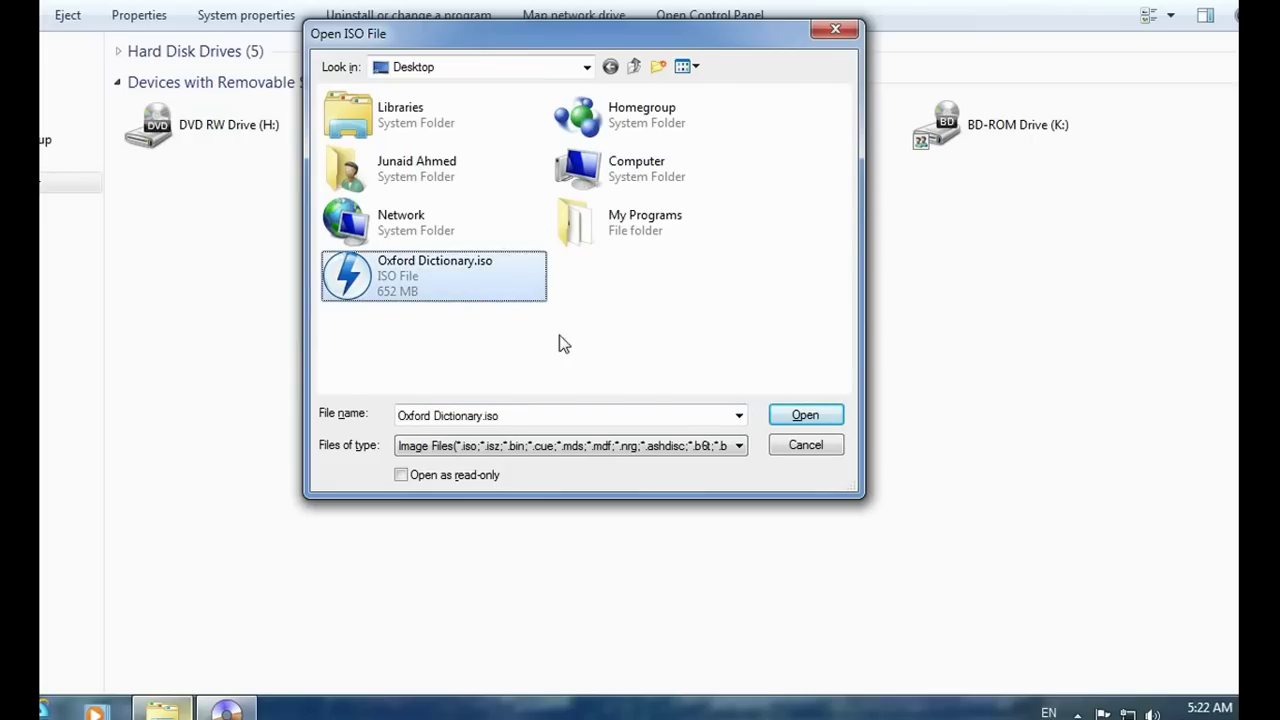
click(817, 412)
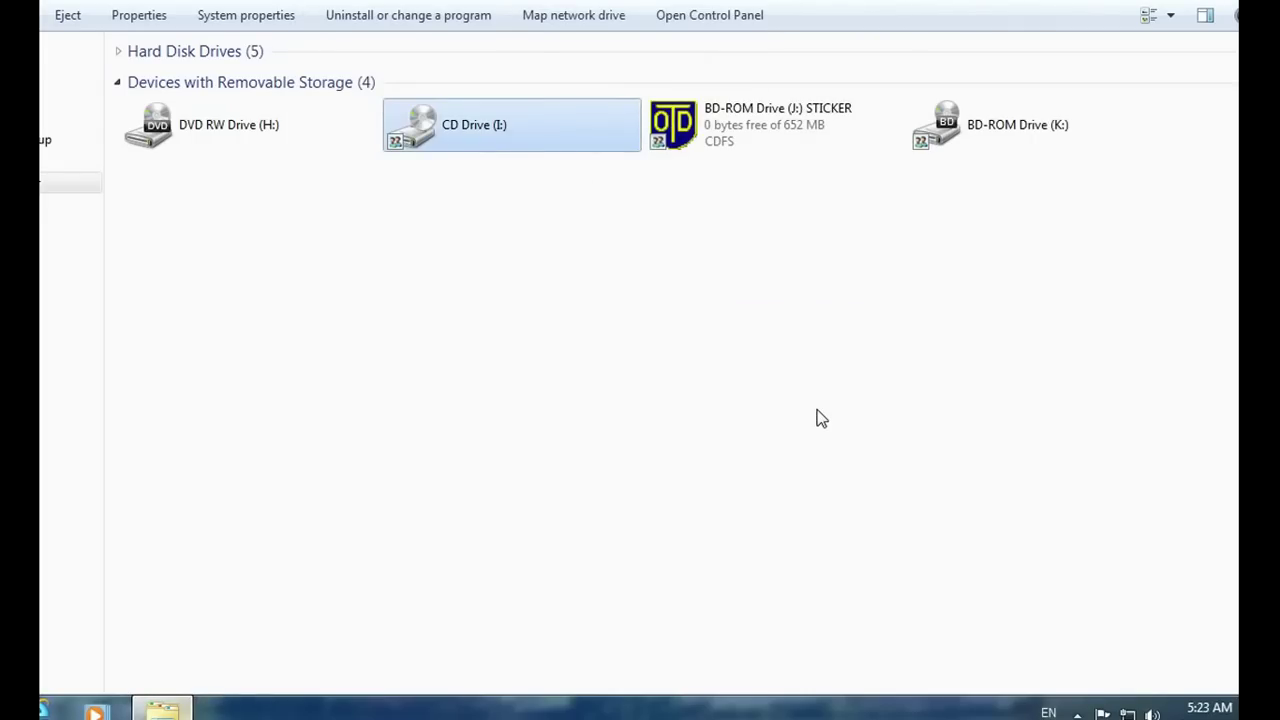
right_click(669, 333)
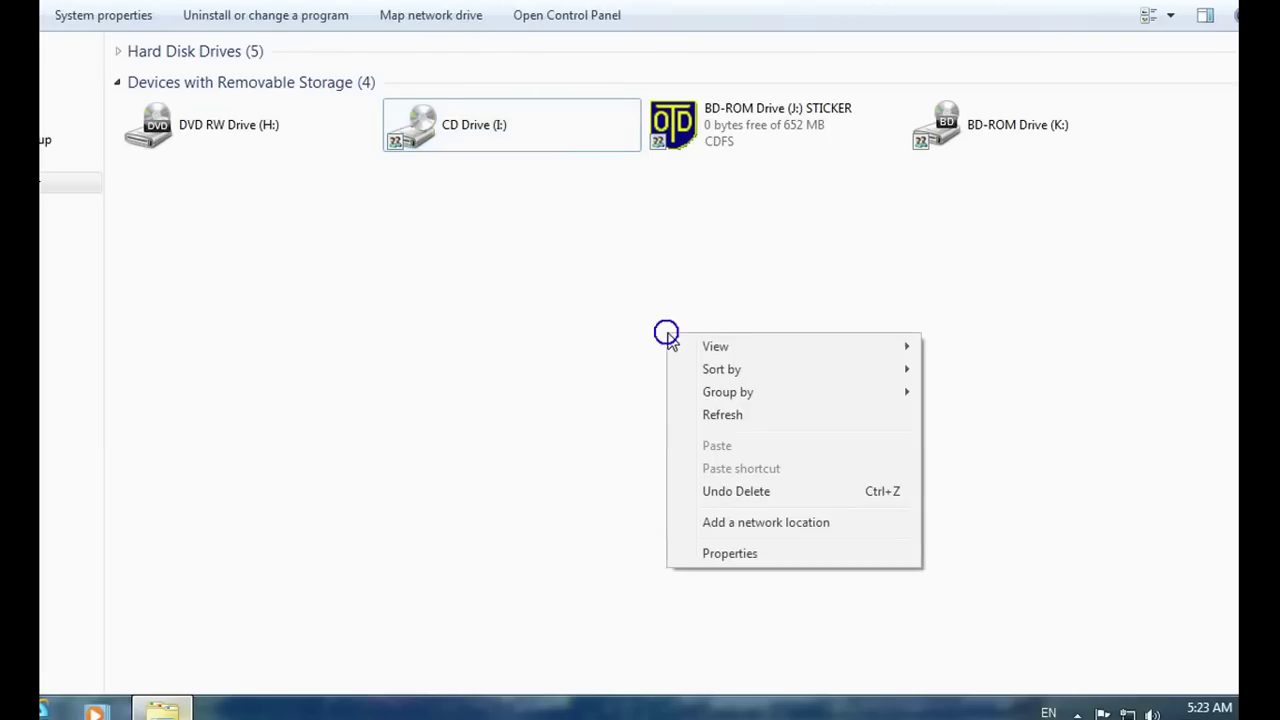
click(726, 414)
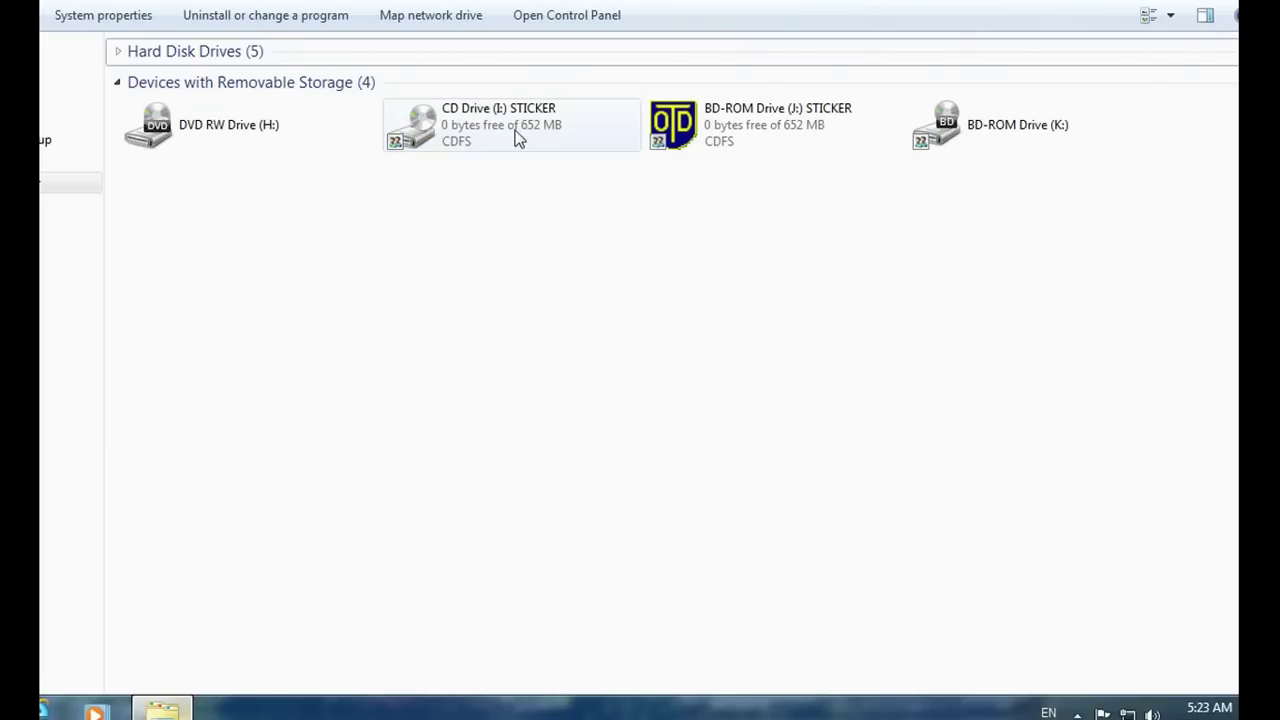